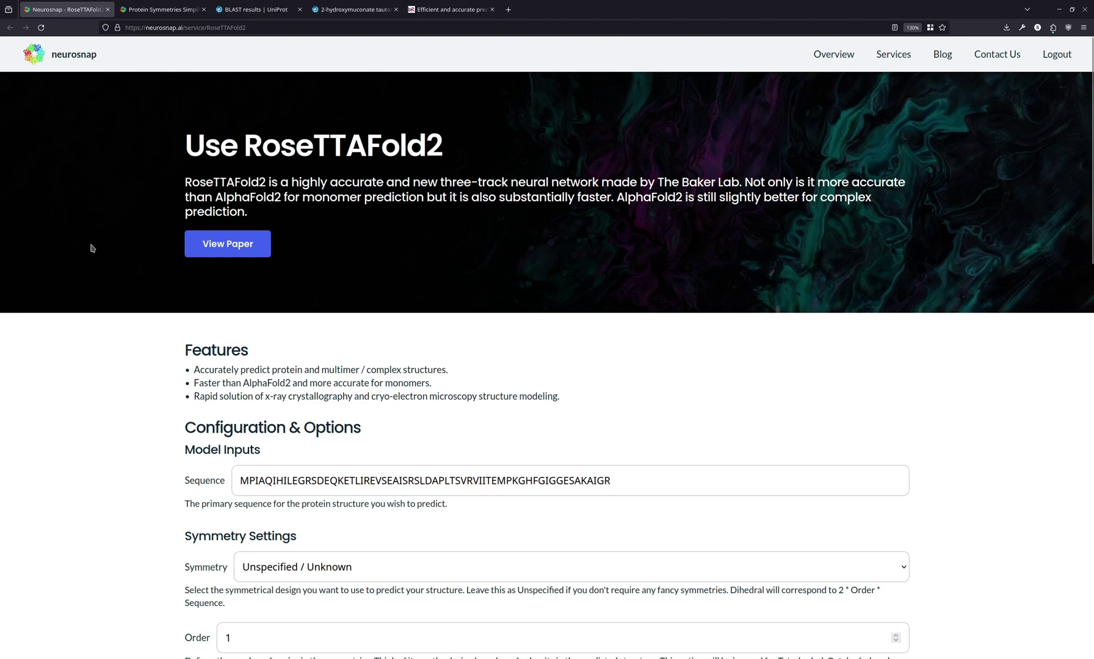
# Read the RoseTTAFold2 introduction and view Figure 2 of the RoseTTAFold2 preprint.
pyautogui.moveTo(100, 125); pyautogui.dragTo(326, 224)
pyautogui.click(345, 246)
pyautogui.click(469, 7)
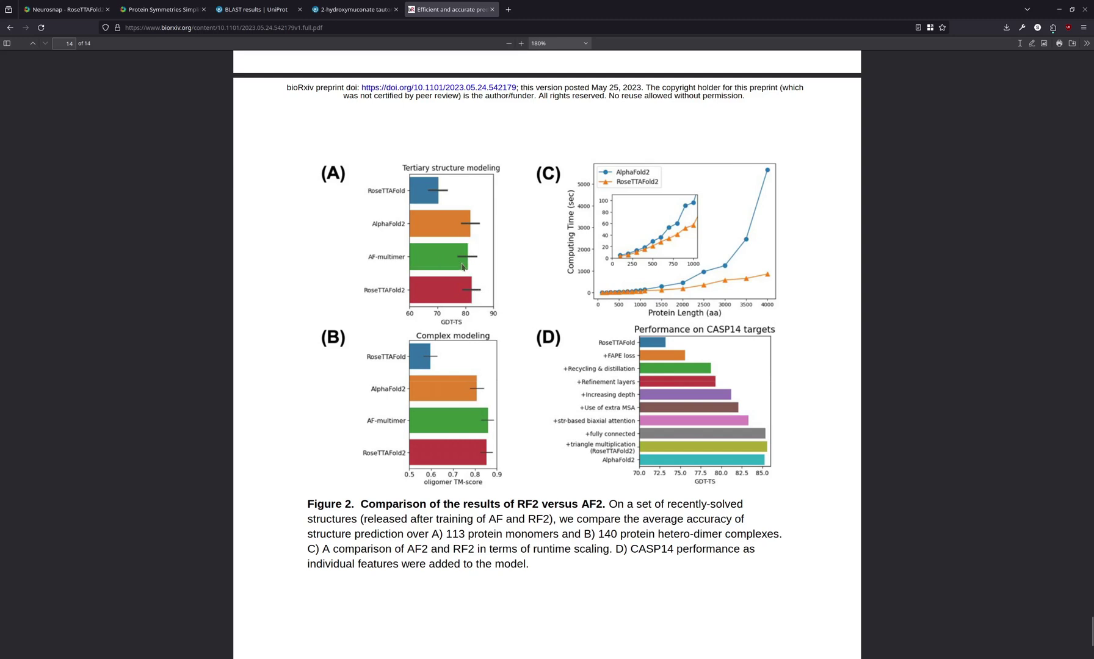
pyautogui.scroll(-2, 469, 297)
pyautogui.scroll(2, 435, 293)
pyautogui.click(91, 4)
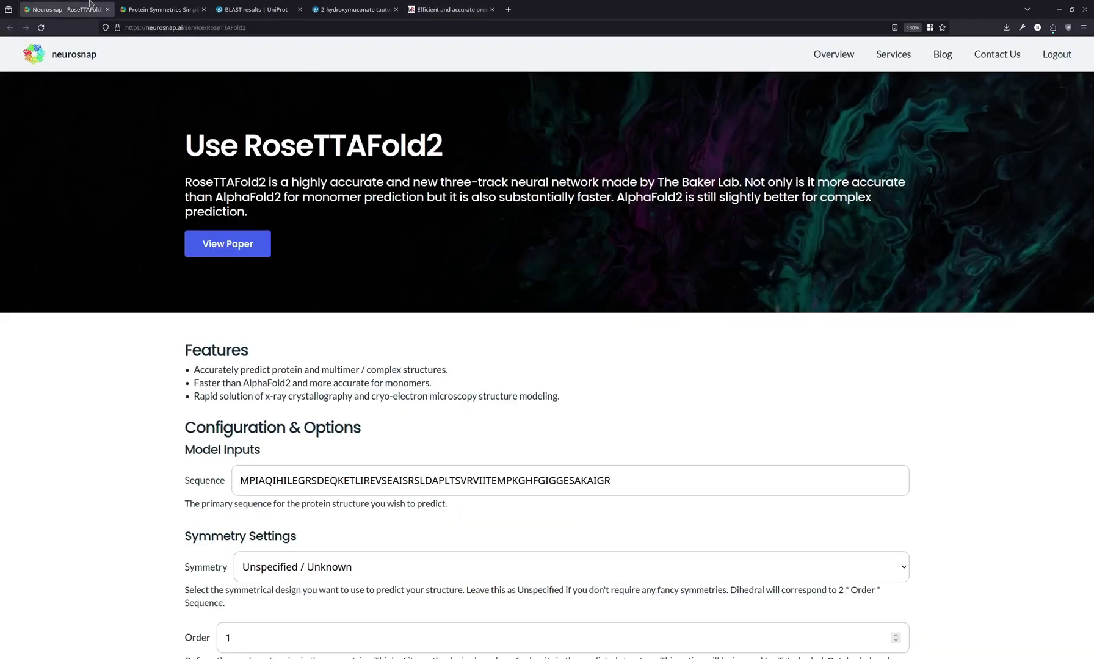
# Compare the form's protein sequence with the 2-hydroxymuconate tautomerase UniProt entry.
pyautogui.scroll(-2, 214, 205)
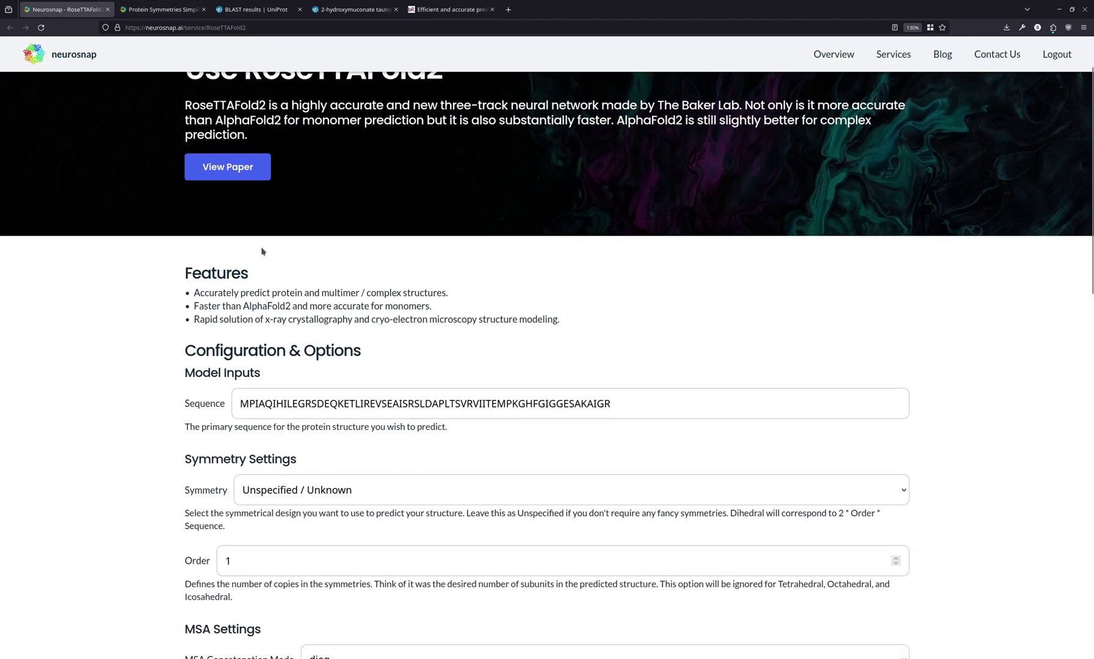
pyautogui.scroll(-2, 256, 250)
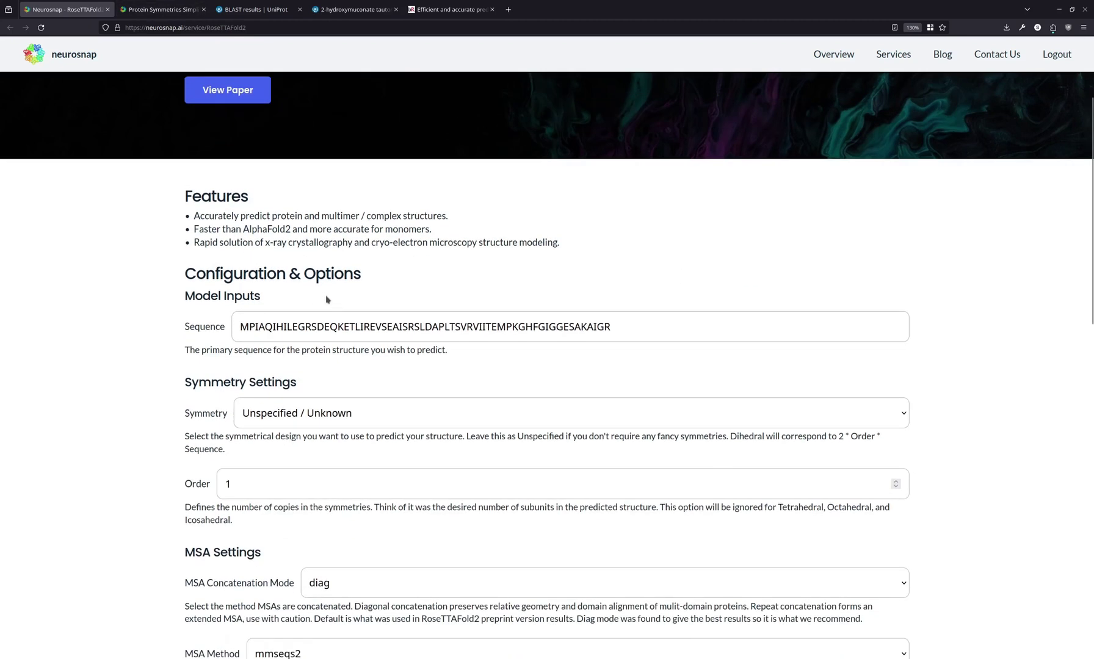
pyautogui.click(329, 325)
pyautogui.hotkey('ctrl', 'a')
pyautogui.click(354, 9)
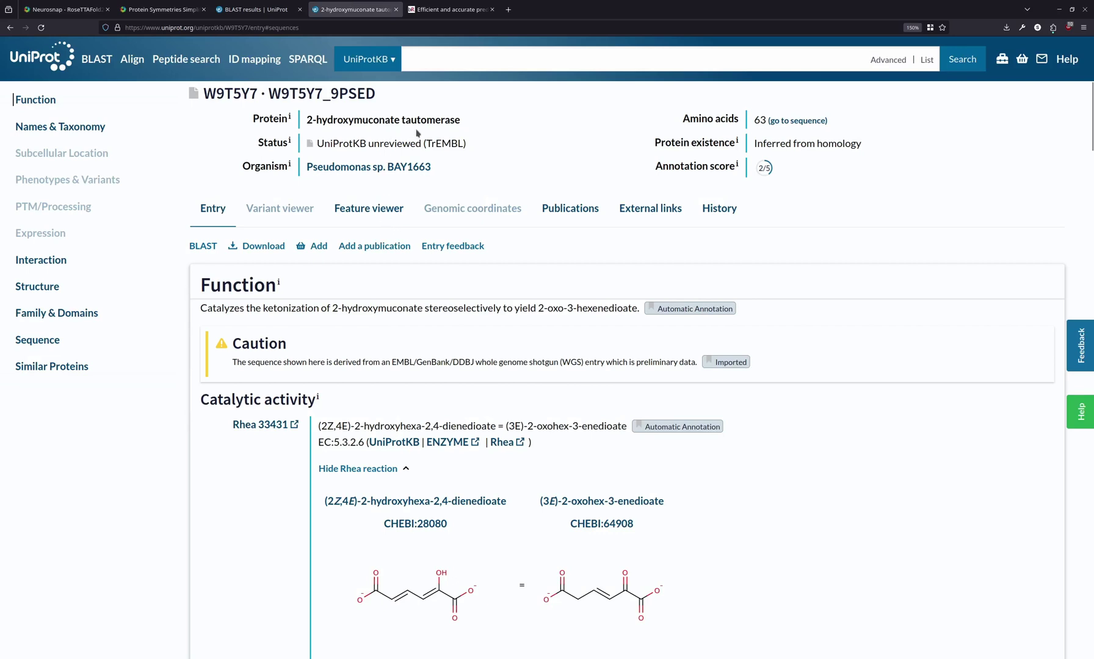
pyautogui.click(64, 8)
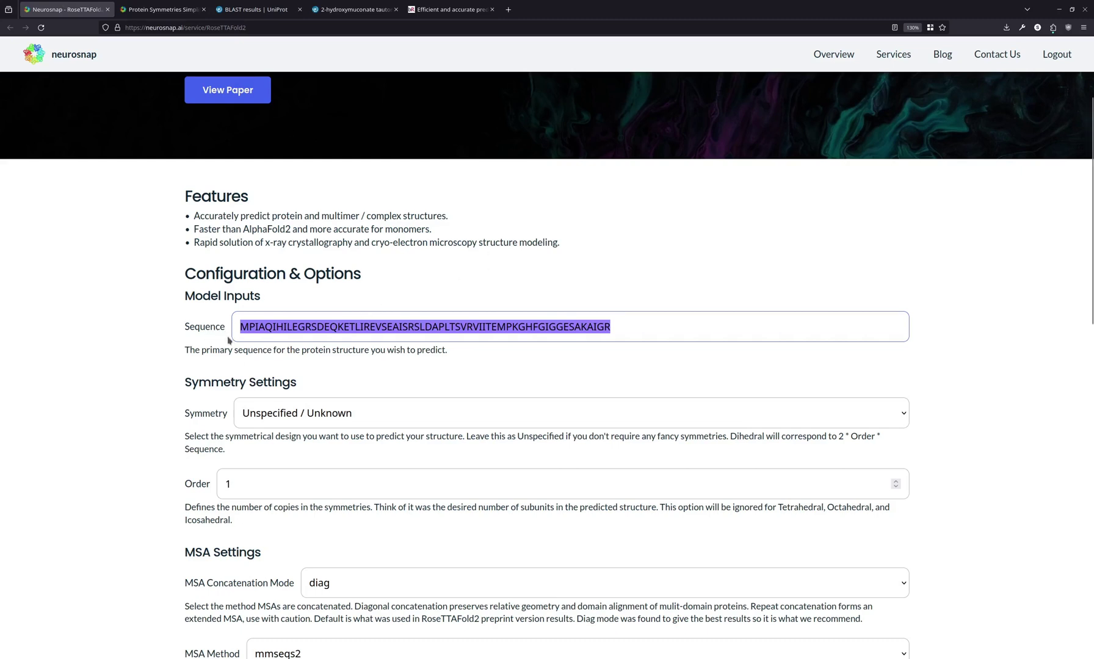
# Read through the Protein Symmetries Simplified blog article, then come back to the job form.
pyautogui.click(253, 363)
pyautogui.scroll(-2, 201, 333)
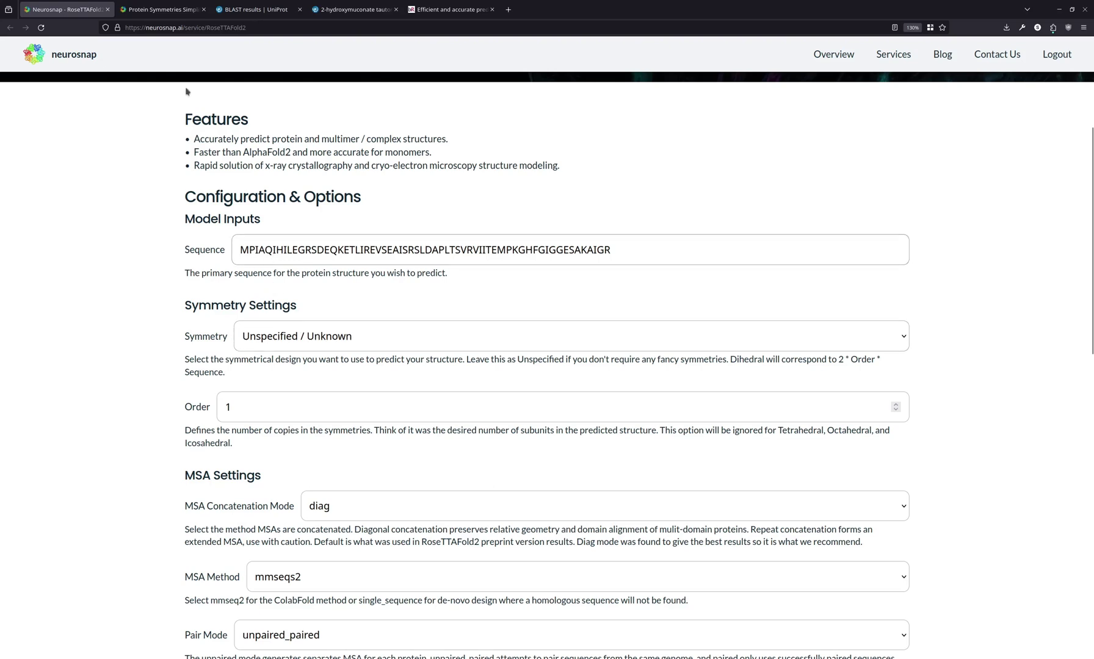
pyautogui.click(162, 9)
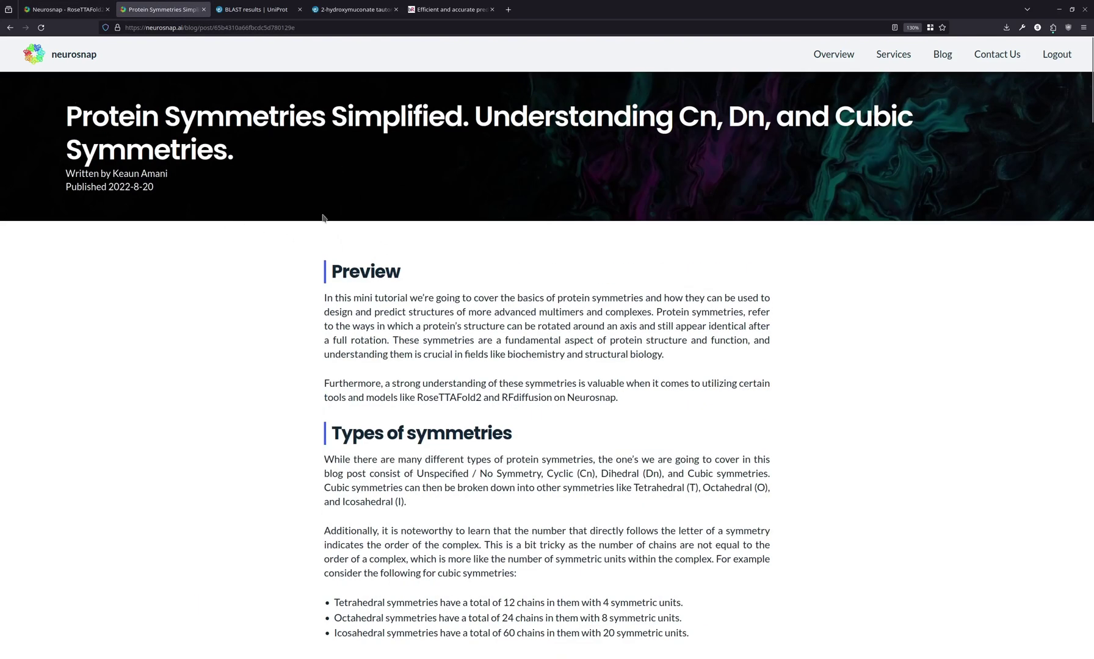
pyautogui.scroll(-3, 425, 246)
pyautogui.scroll(-3, 423, 247)
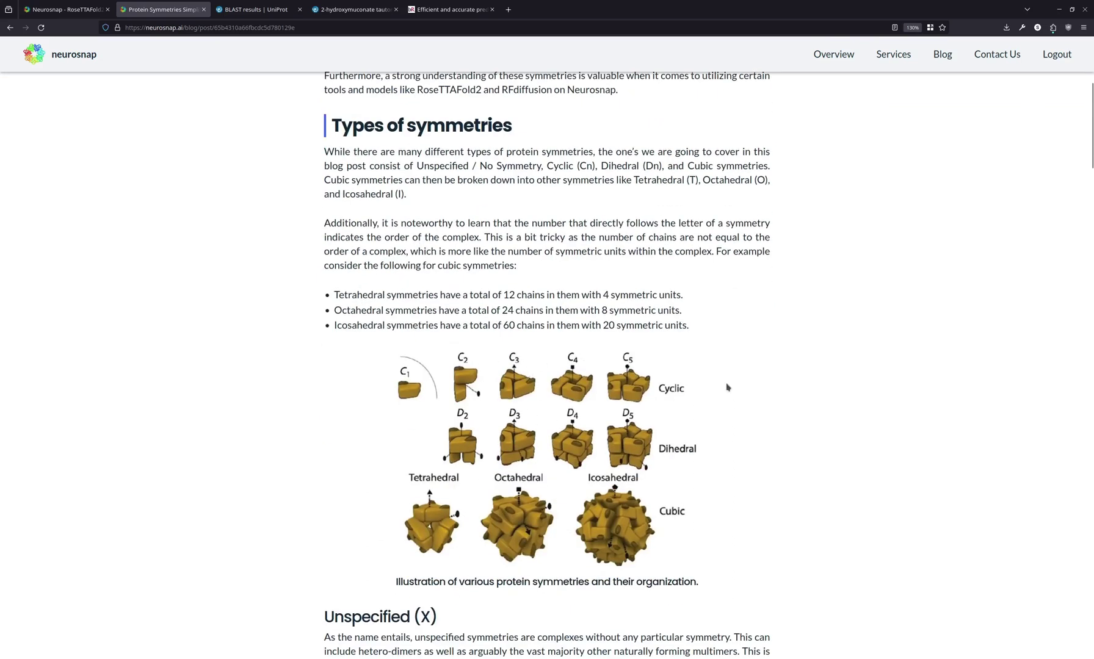
pyautogui.scroll(-3, 727, 385)
pyautogui.scroll(-10, 735, 354)
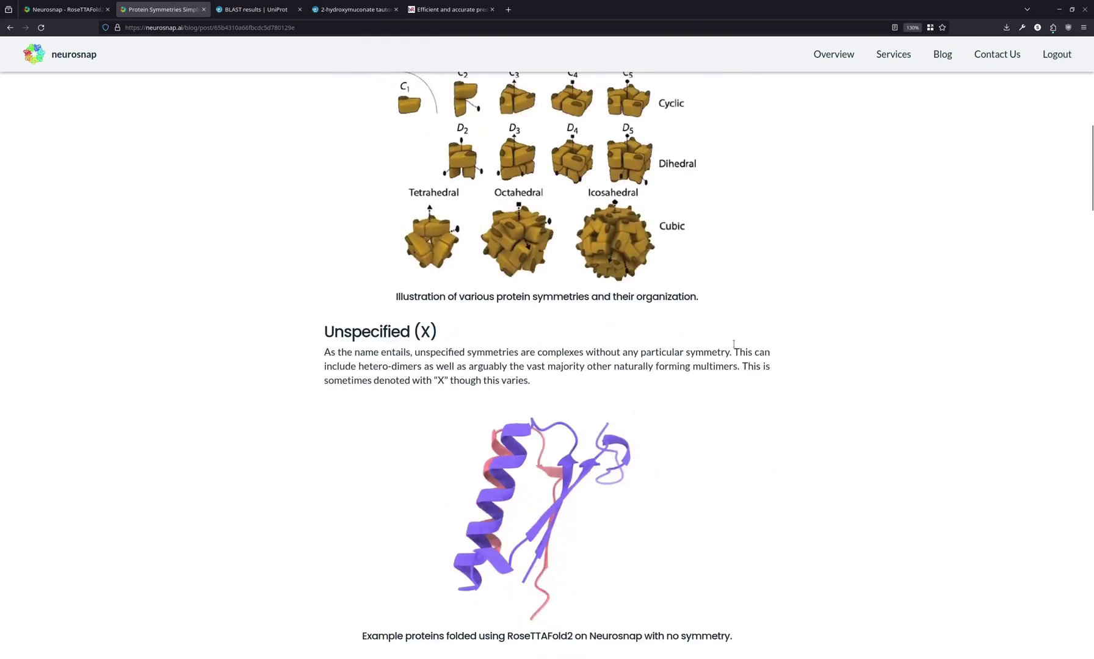
pyautogui.moveTo(1092, 244); pyautogui.dragTo(1073, 63)
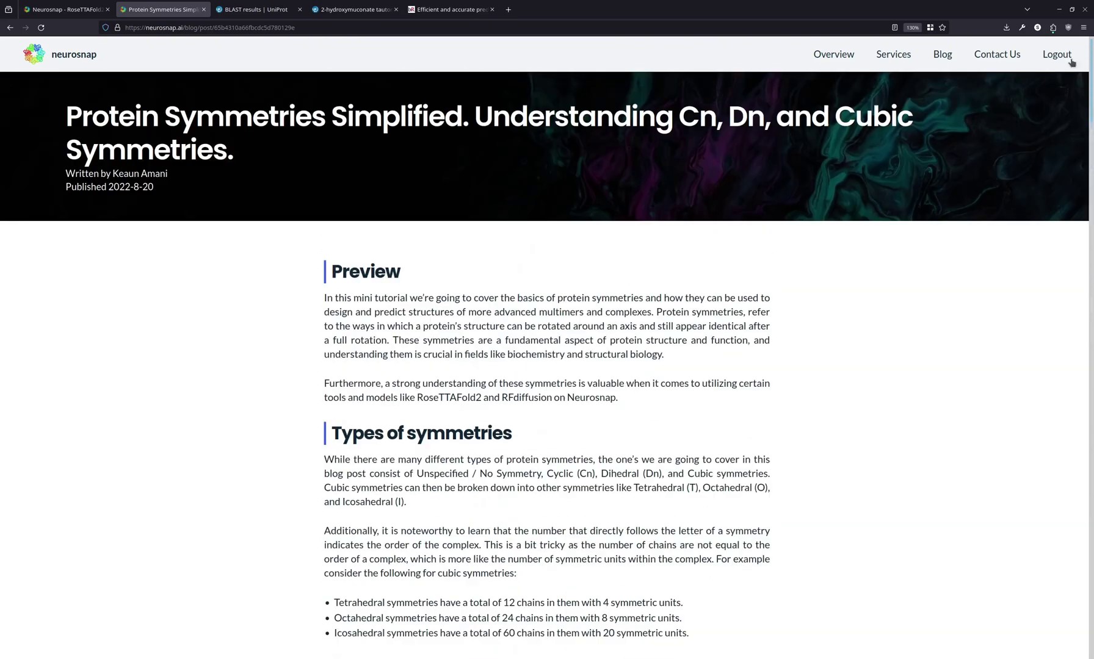
pyautogui.click(71, 9)
# Go through the job options and set Number of Recycles to 5.
pyautogui.scroll(-2, 220, 287)
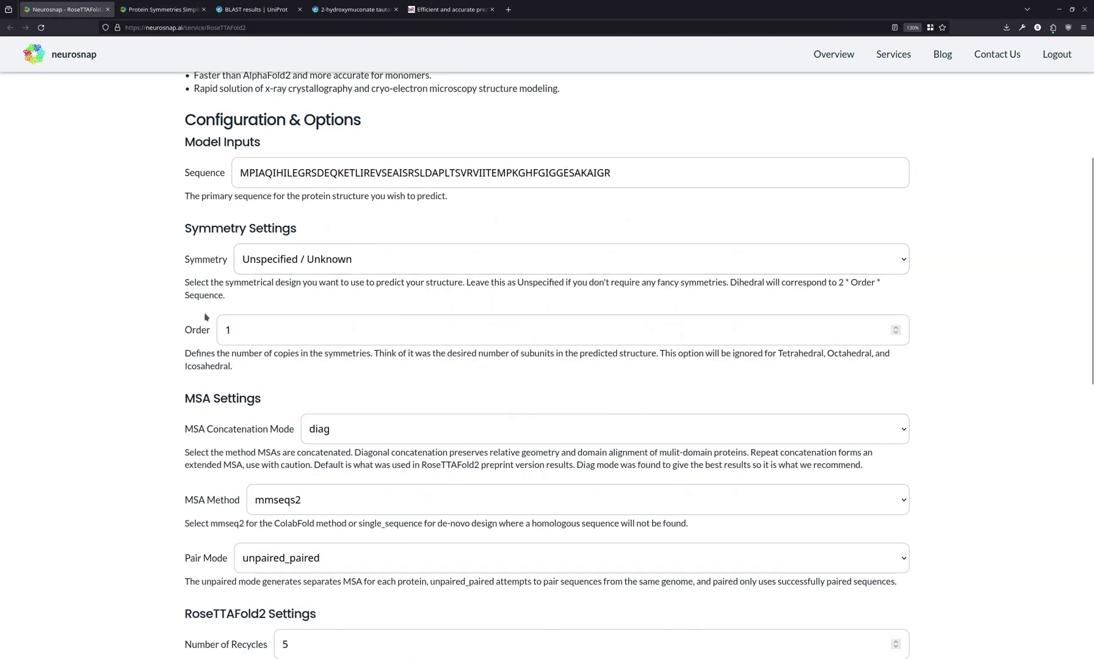
pyautogui.scroll(-2, 205, 334)
pyautogui.scroll(-2, 226, 369)
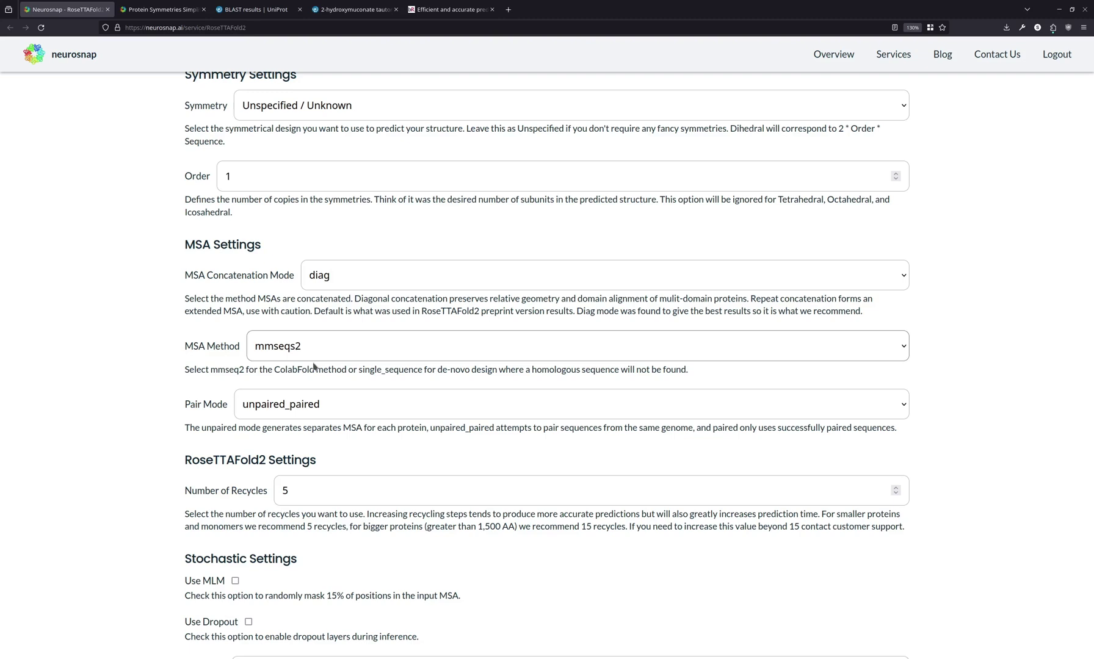
pyautogui.scroll(4, 202, 298)
pyautogui.scroll(-1, 288, 214)
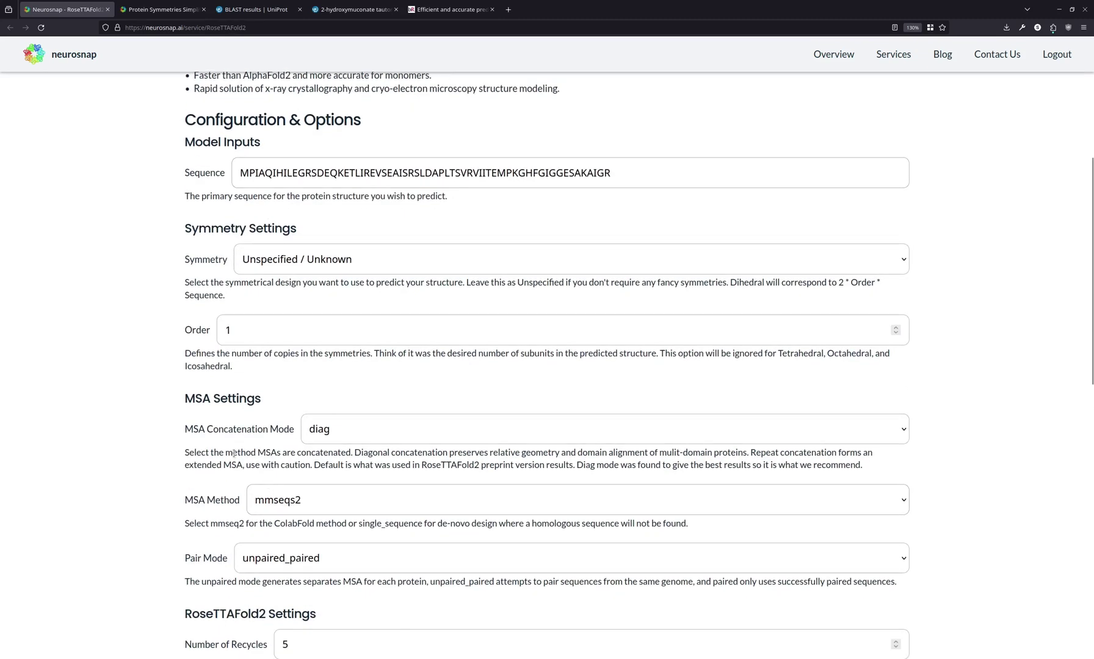
pyautogui.scroll(-2, 219, 469)
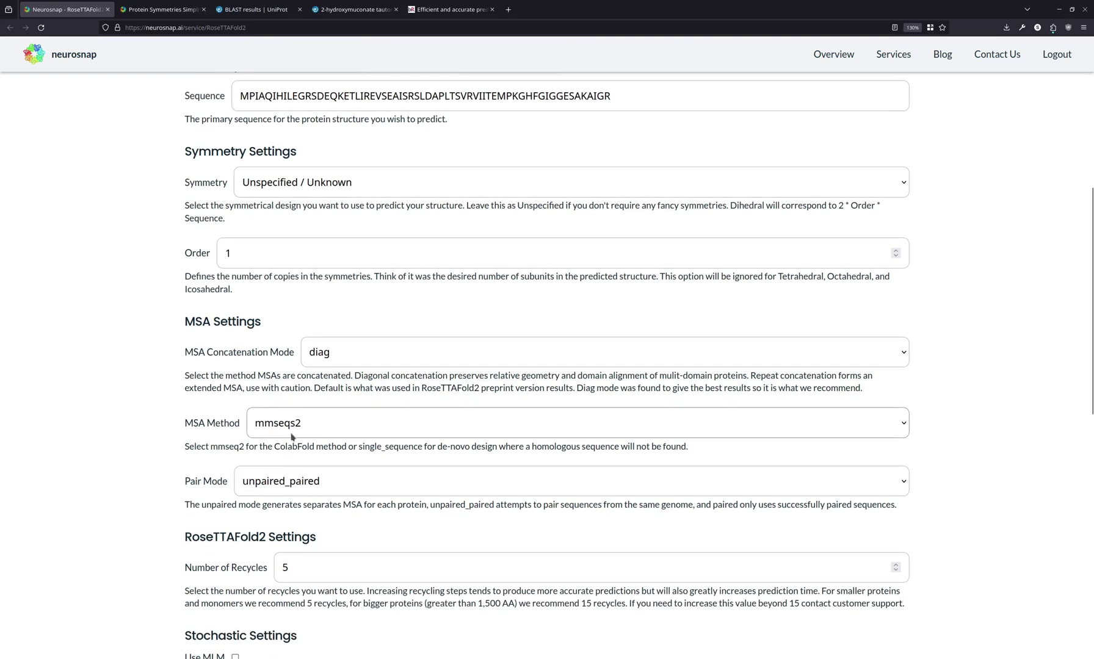
pyautogui.scroll(-2, 293, 430)
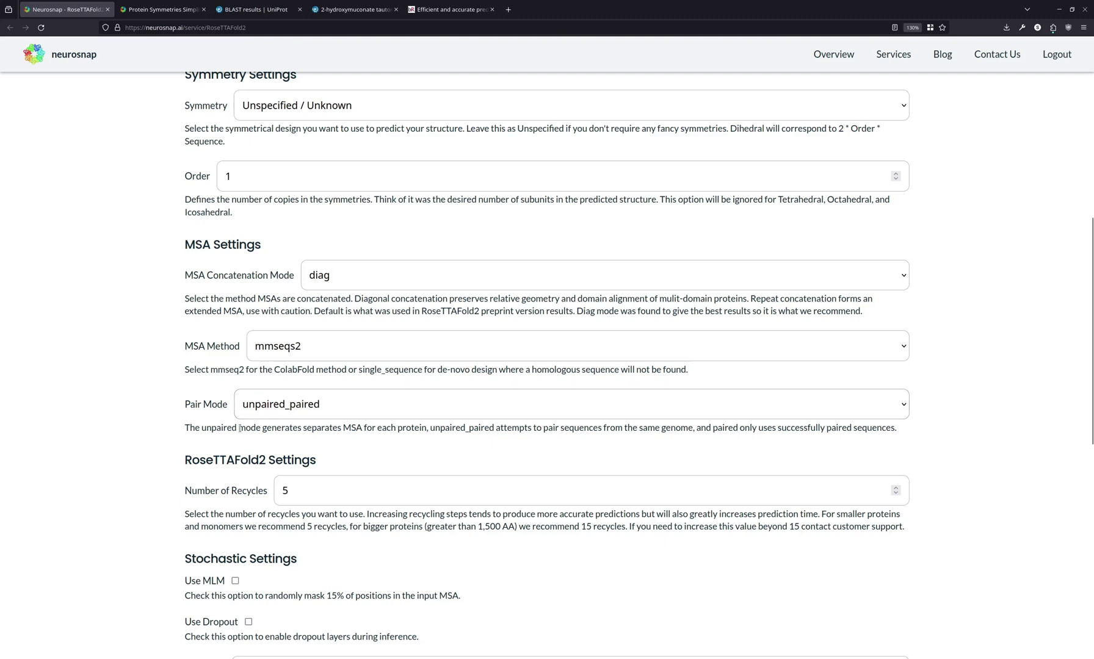
pyautogui.scroll(-2, 365, 418)
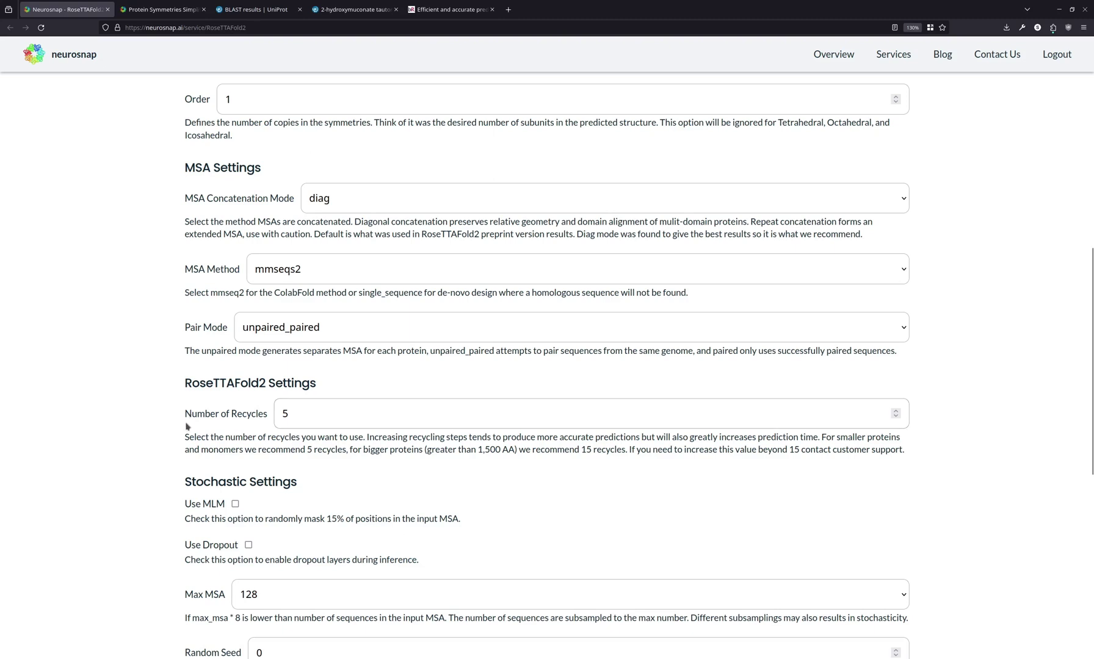
pyautogui.scroll(-2, 193, 415)
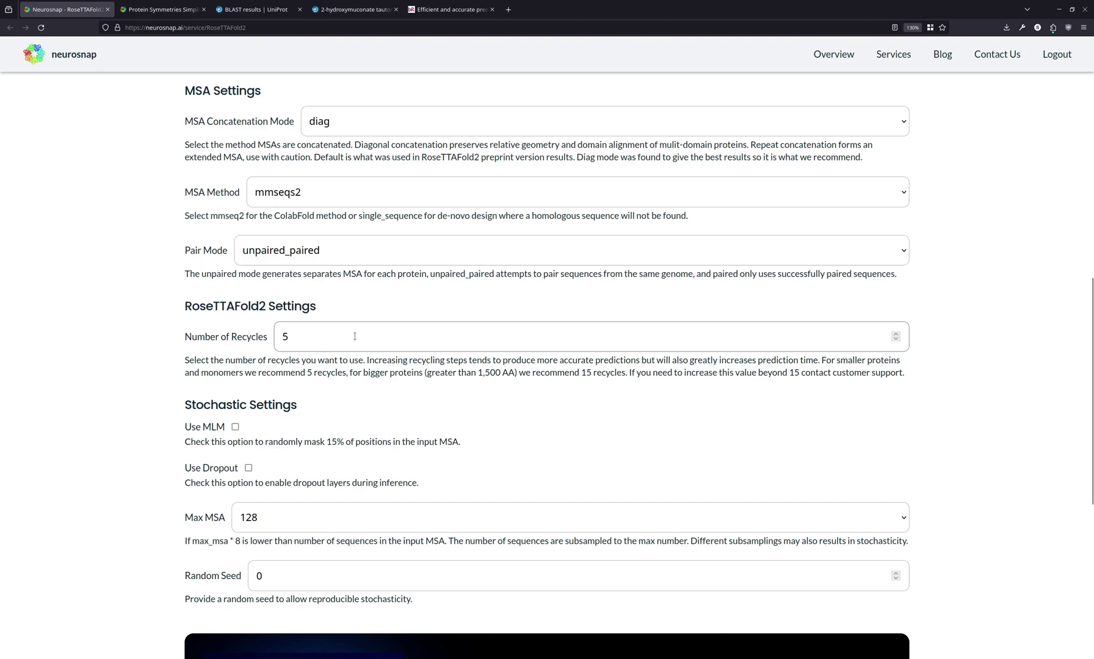
pyautogui.moveTo(355, 336); pyautogui.dragTo(274, 338)
pyautogui.click(256, 352)
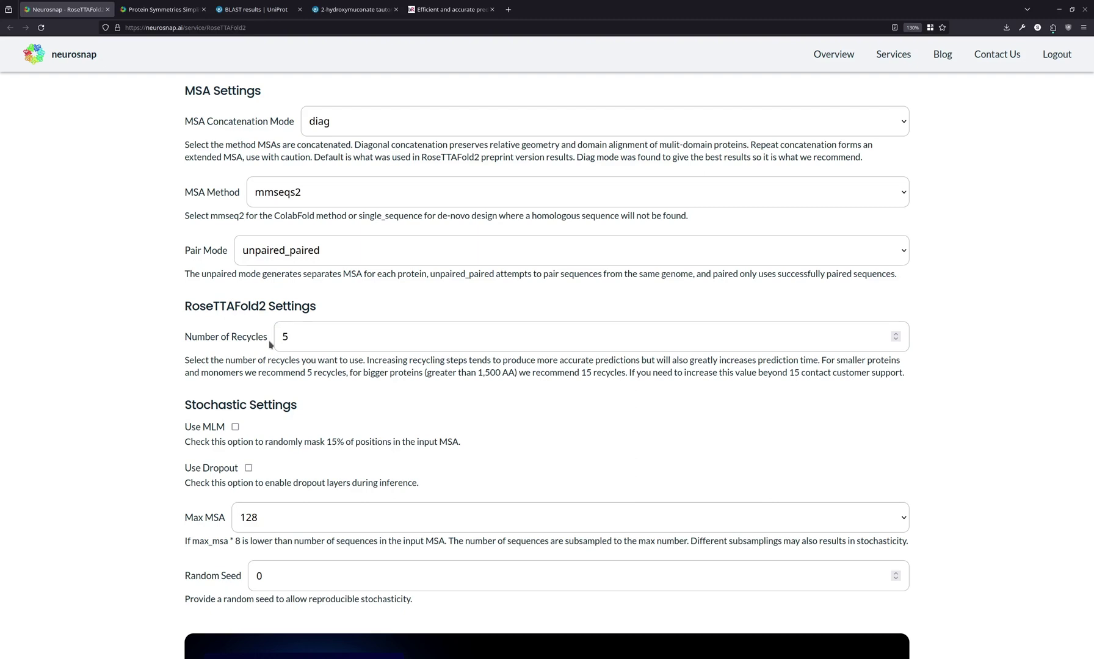
pyautogui.click(337, 340)
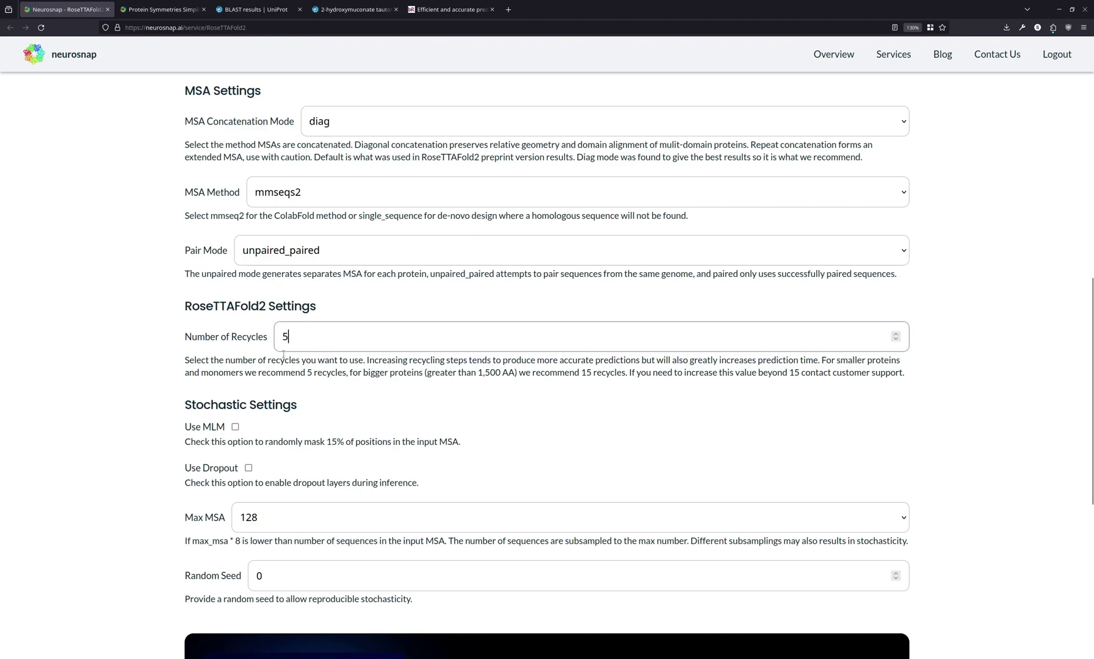
pyautogui.scroll(-2, 263, 354)
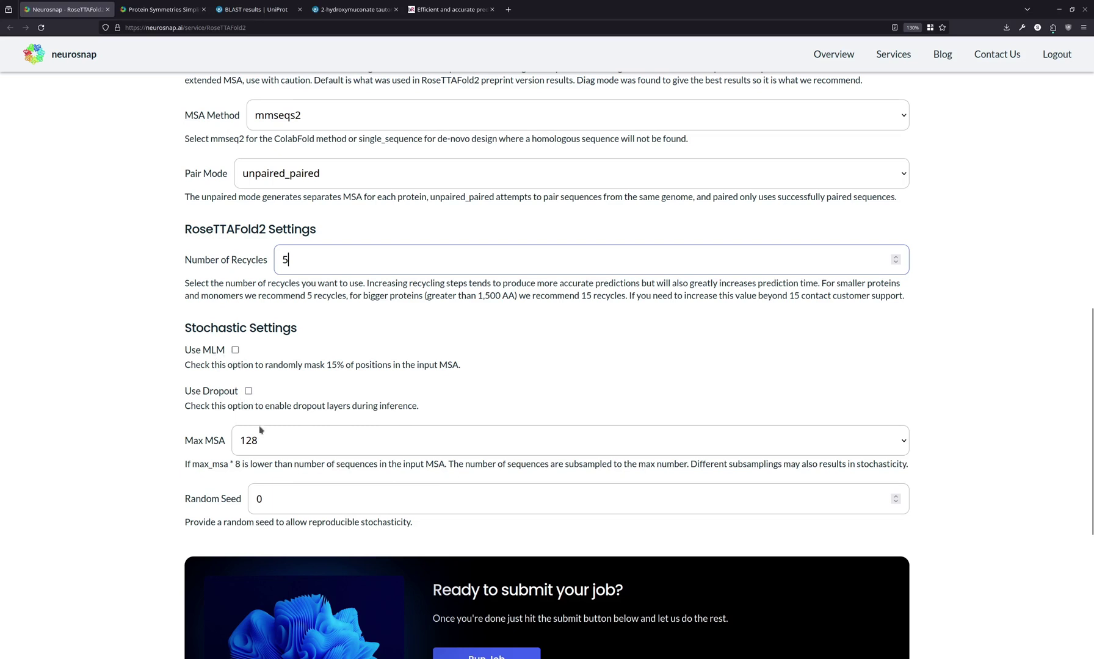
pyautogui.click(262, 448)
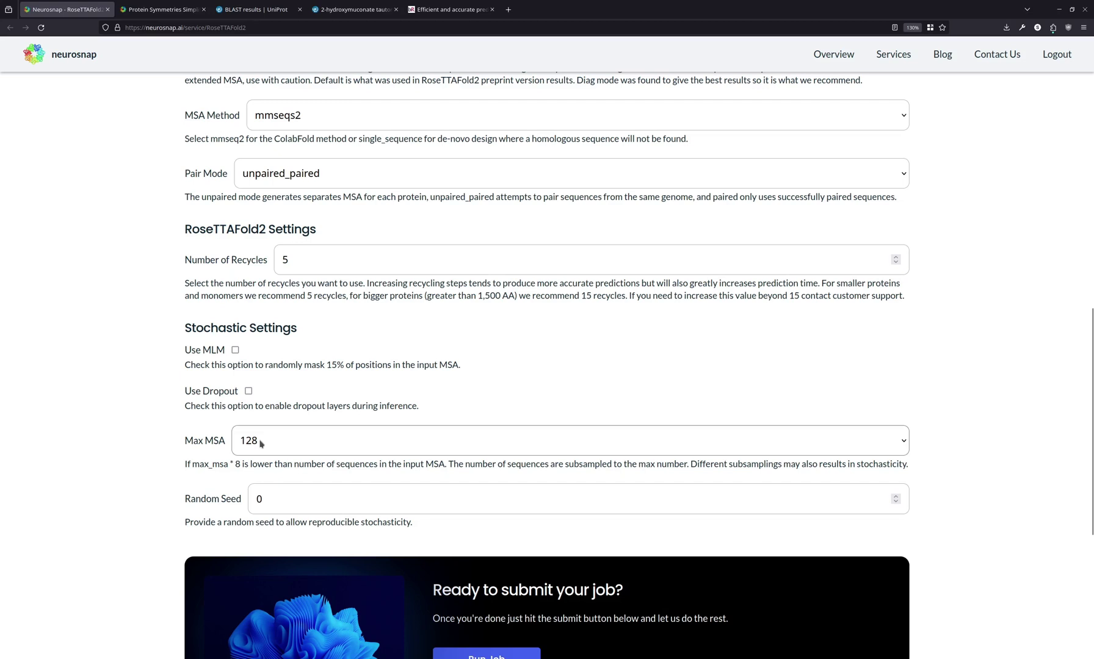
# Leave Random Seed at 0 and submit the RoseTTAFold2 prediction job.
pyautogui.doubleClick(265, 498)
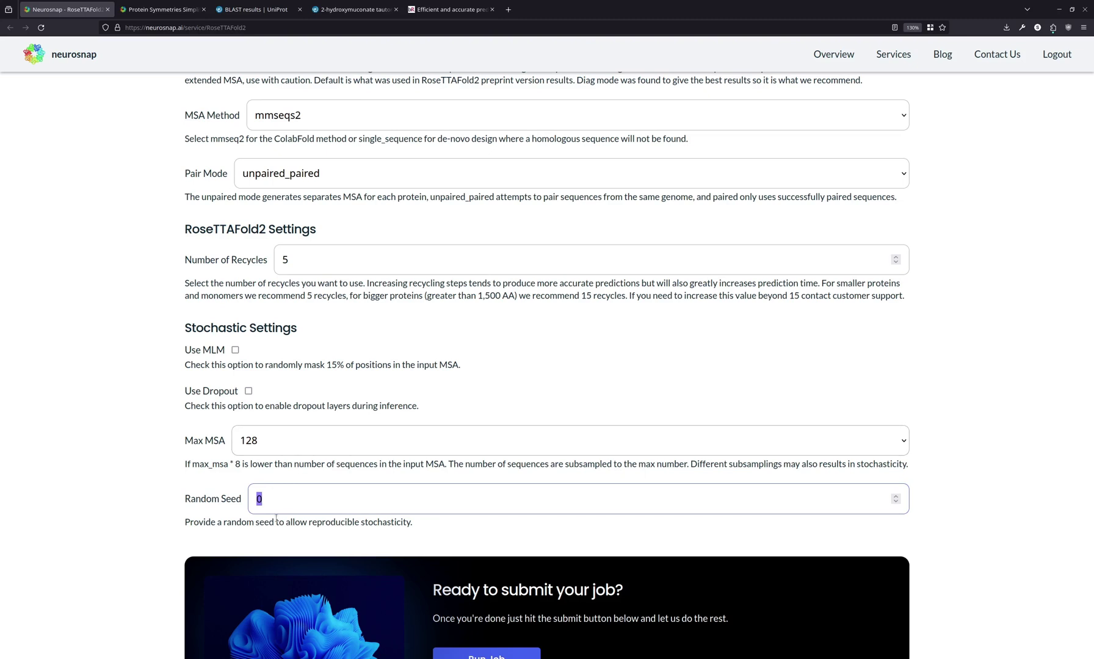
pyautogui.click(122, 403)
pyautogui.scroll(-3, 195, 357)
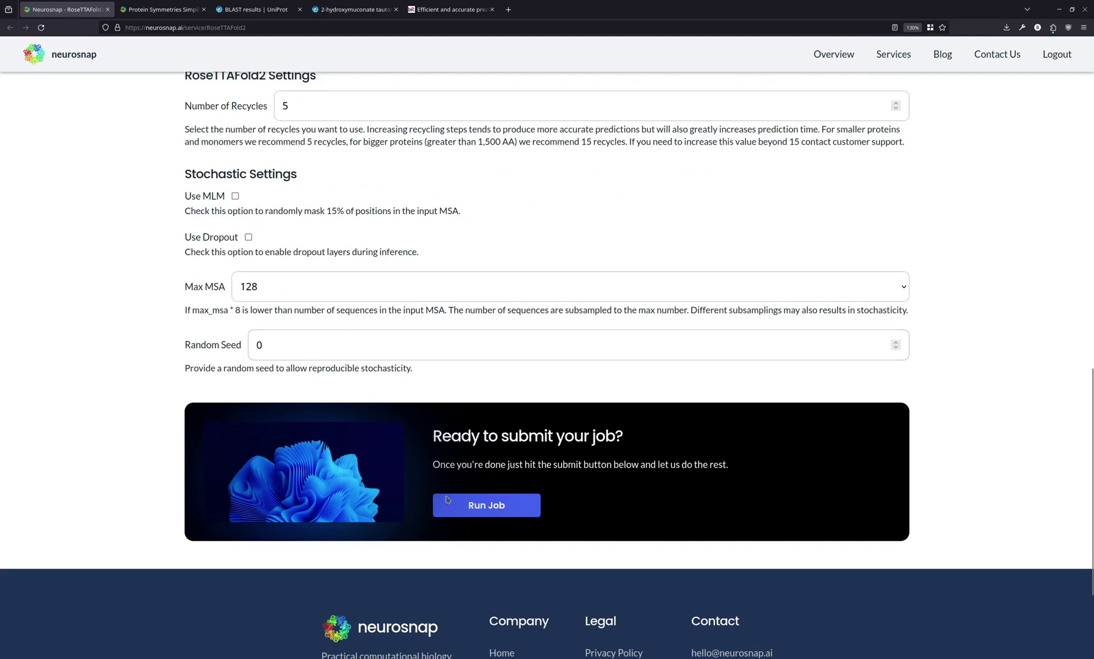
pyautogui.click(475, 508)
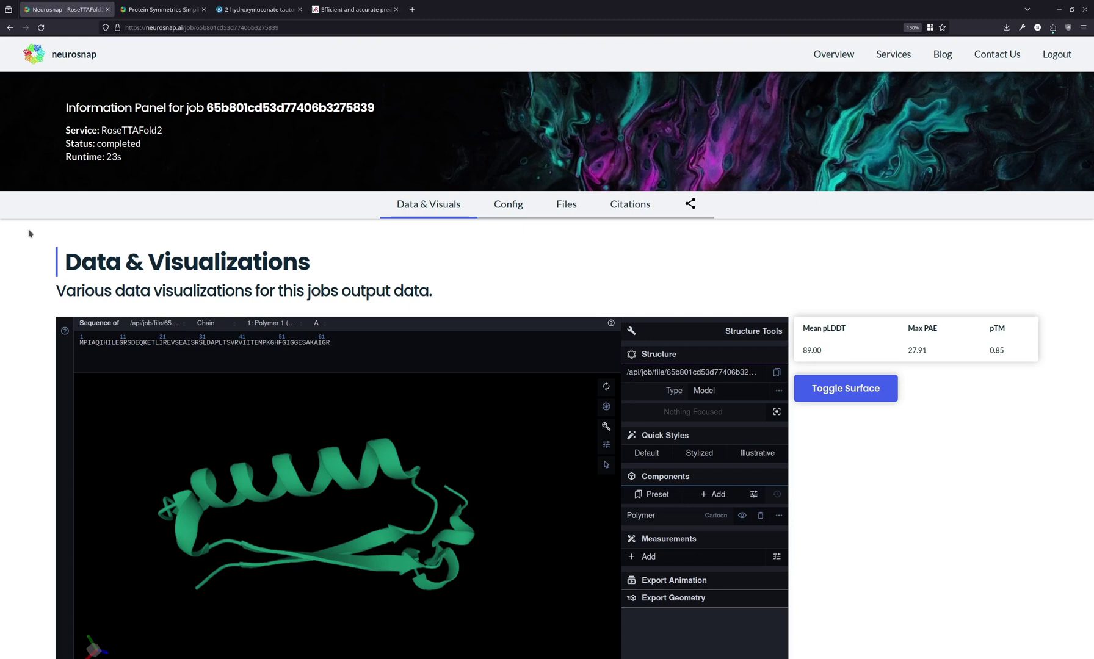
# Rotate the predicted structure and review mean pLDDT 89.00, max PAE 27.91 and pTM 0.85.
pyautogui.scroll(-2, 52, 221)
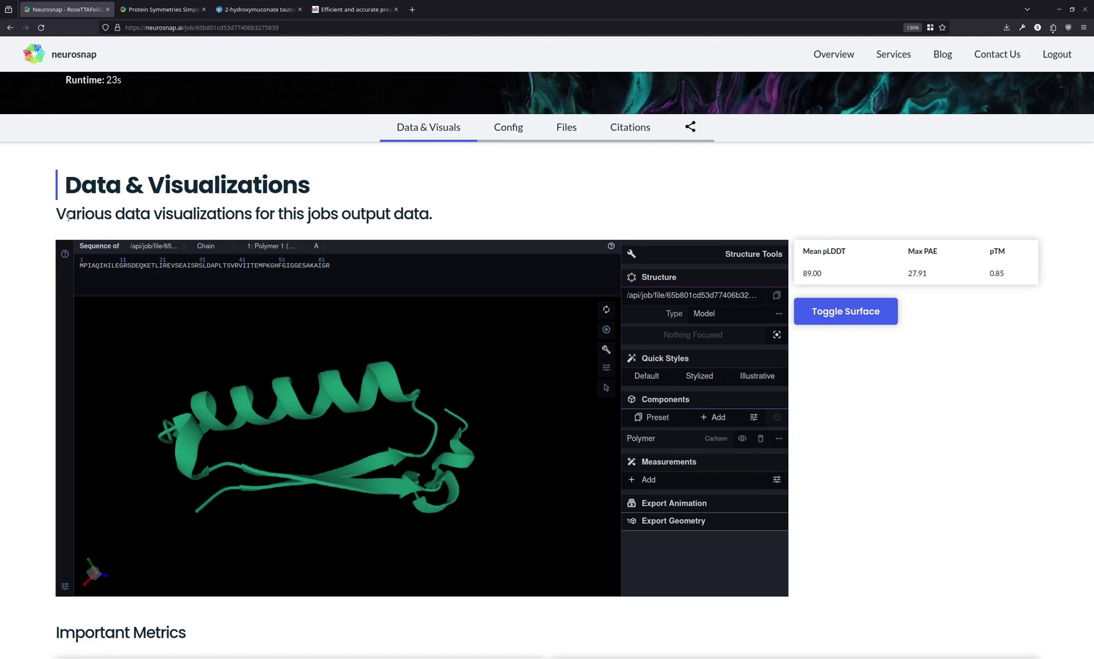
pyautogui.moveTo(436, 408); pyautogui.dragTo(415, 447)
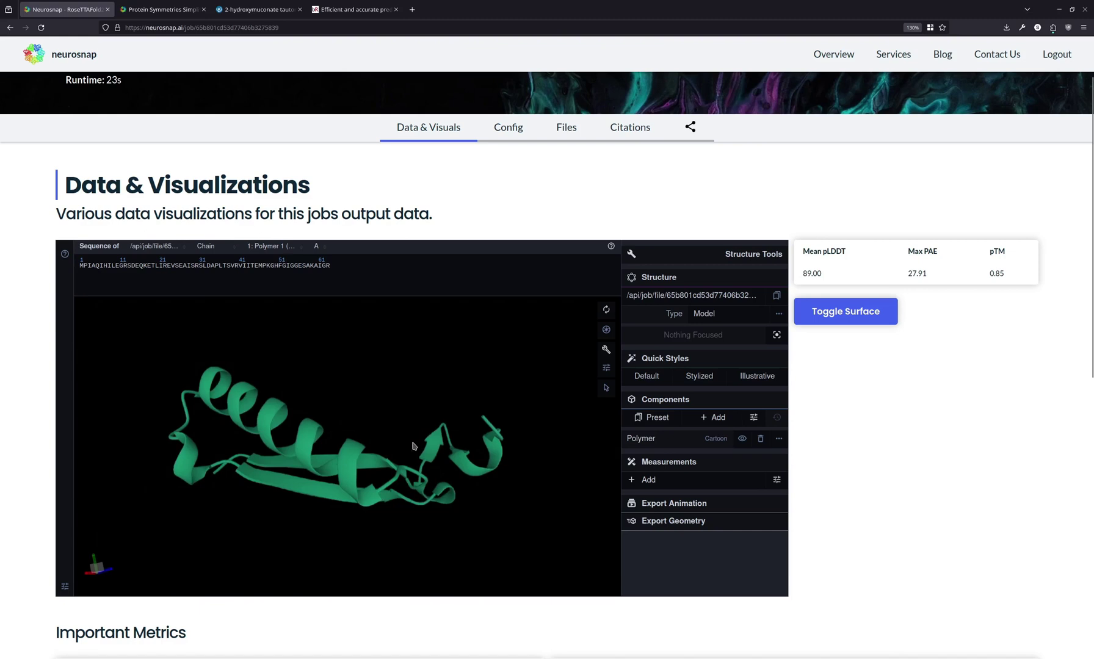
pyautogui.moveTo(797, 274); pyautogui.dragTo(997, 273)
pyautogui.click(987, 287)
pyautogui.scroll(-2, 978, 318)
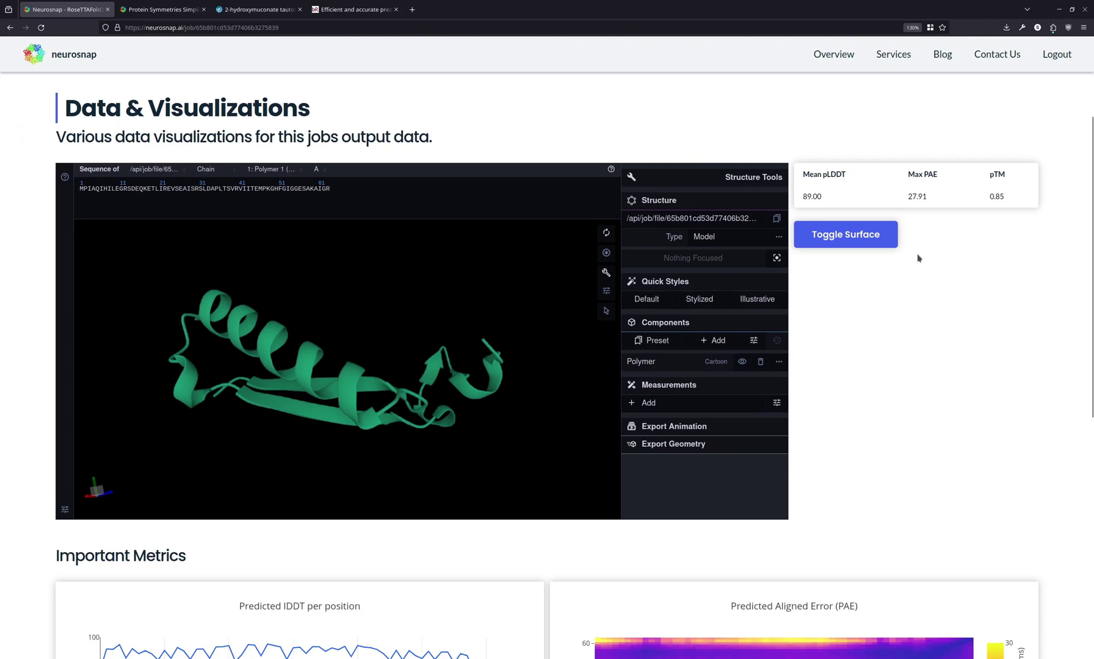
pyautogui.moveTo(801, 171); pyautogui.dragTo(1002, 212)
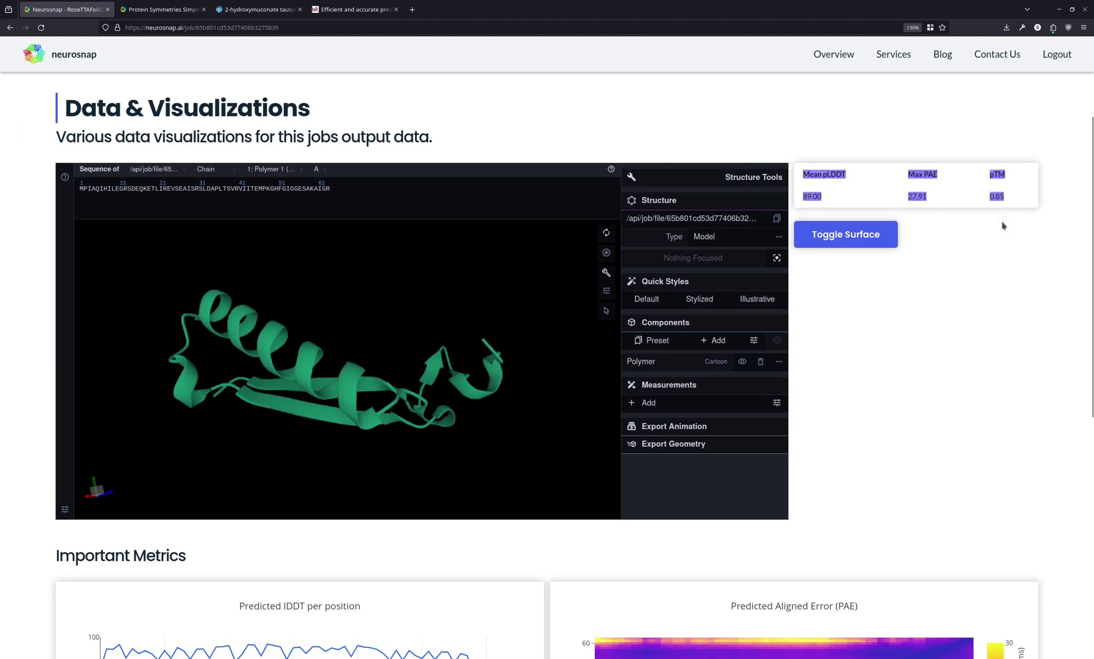
pyautogui.click(968, 268)
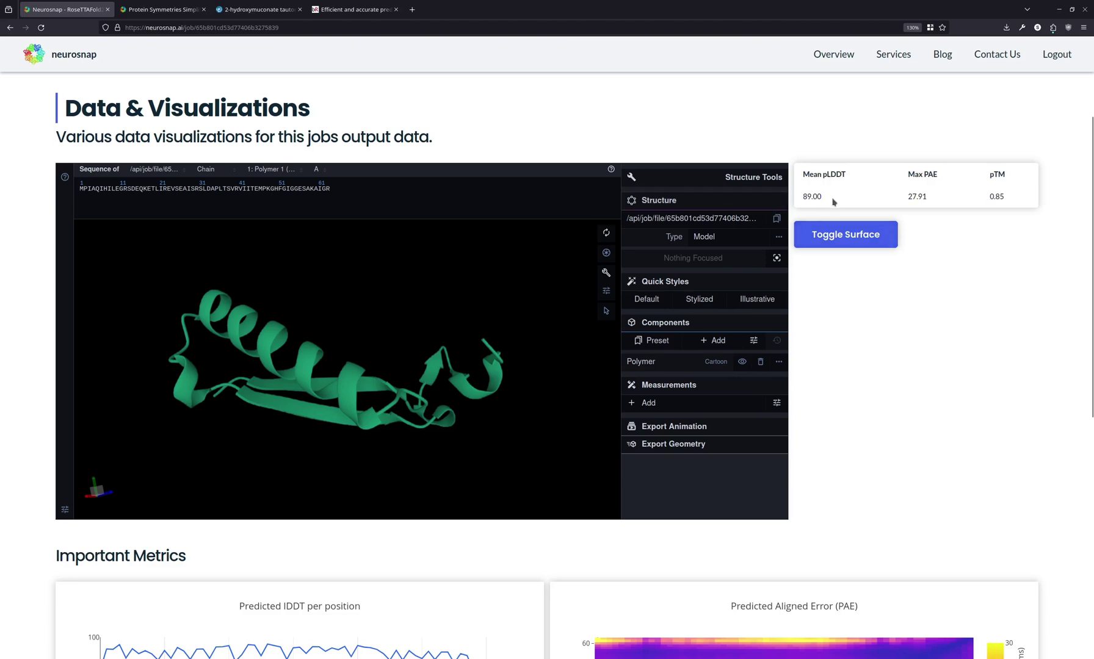
pyautogui.scroll(-3, 846, 210)
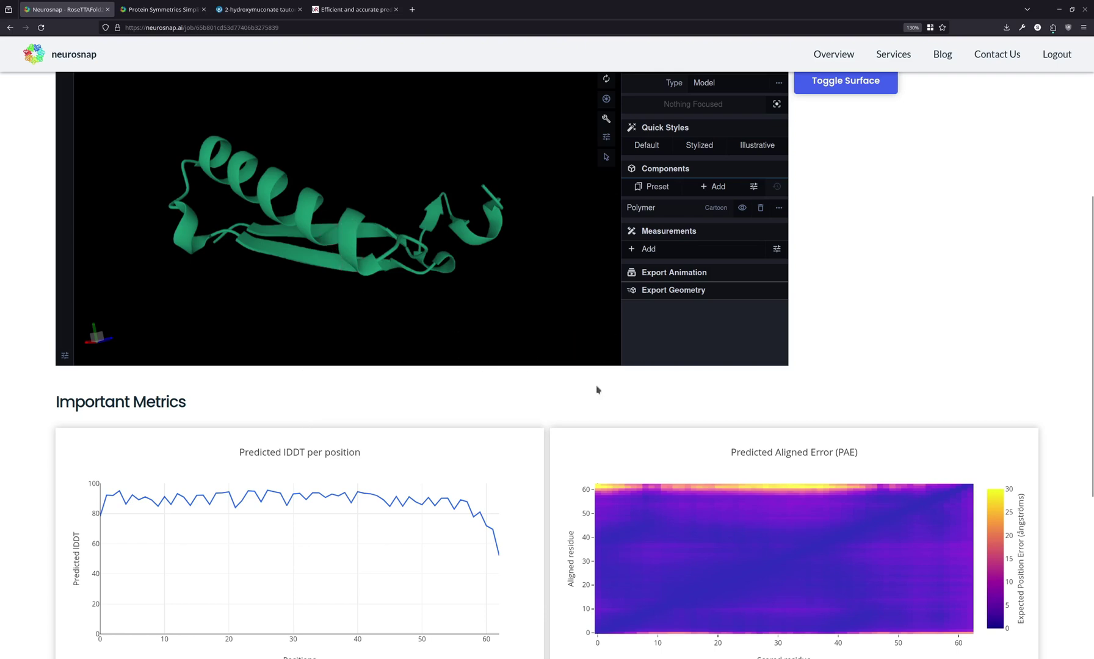
pyautogui.scroll(-2, 504, 394)
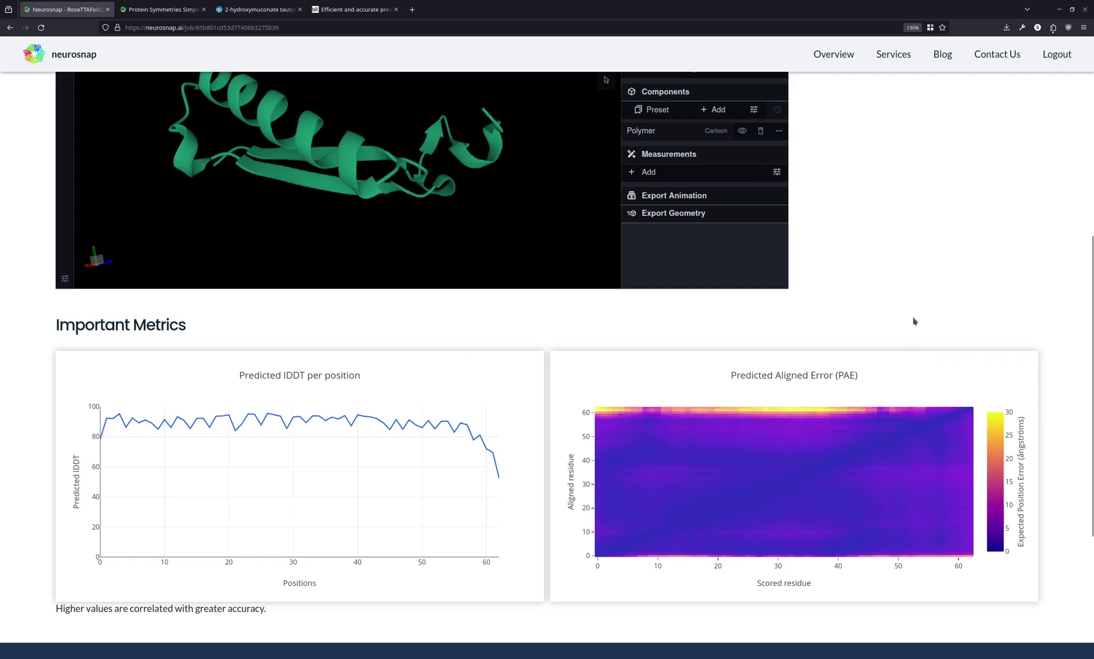
pyautogui.scroll(-3, 914, 319)
pyautogui.scroll(3, 916, 320)
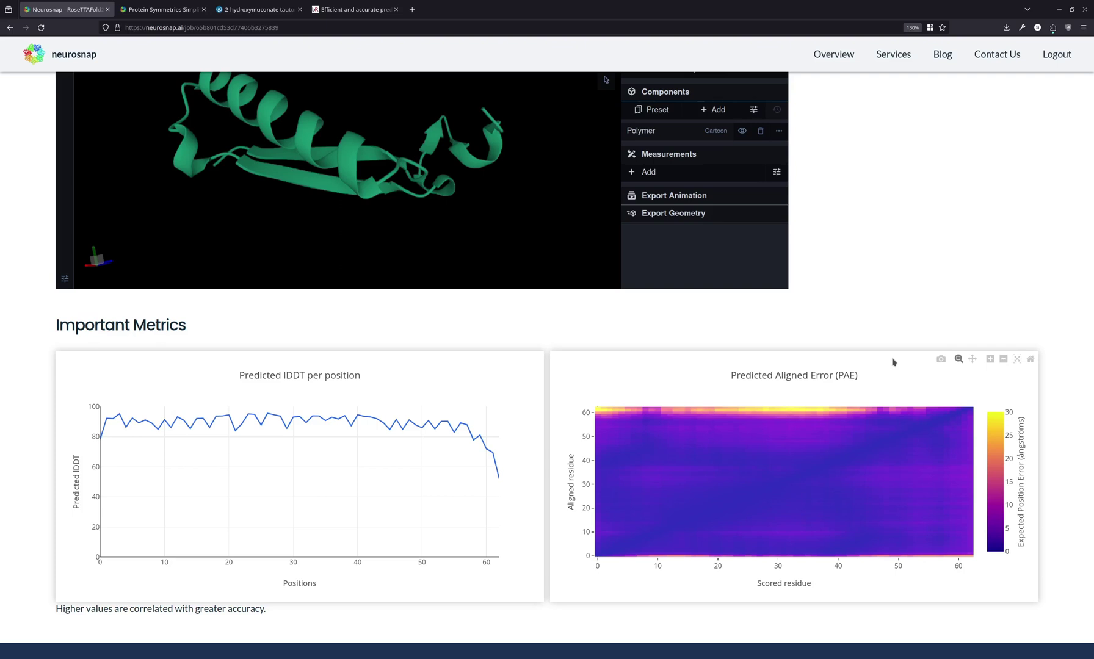
pyautogui.scroll(2, 534, 335)
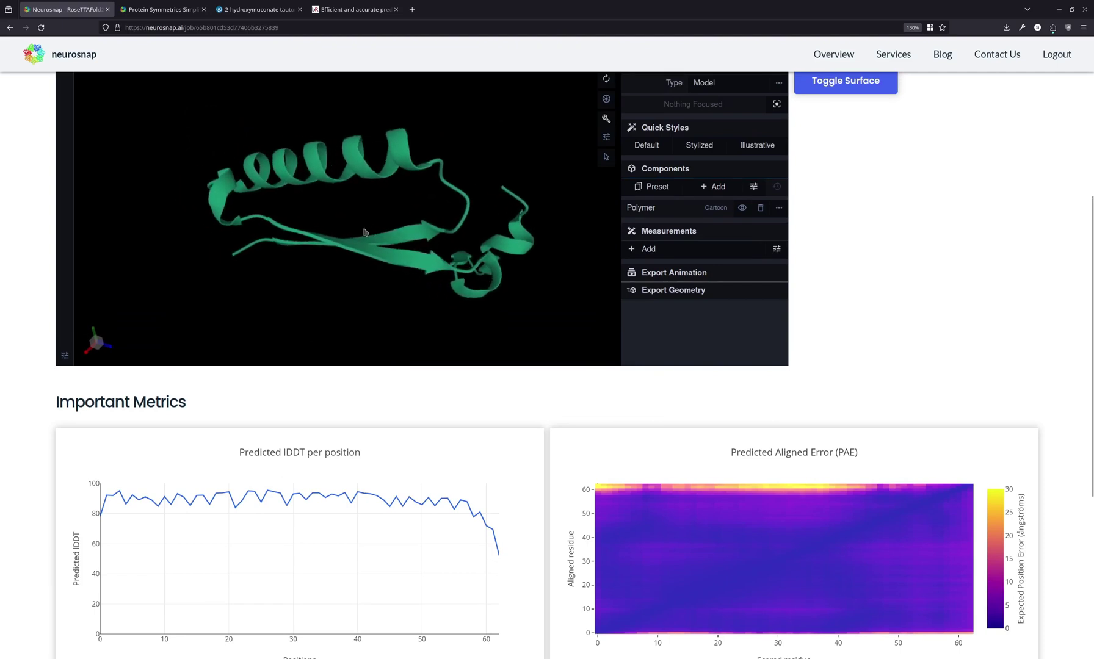
pyautogui.scroll(-2, 915, 465)
pyautogui.scroll(6, 952, 428)
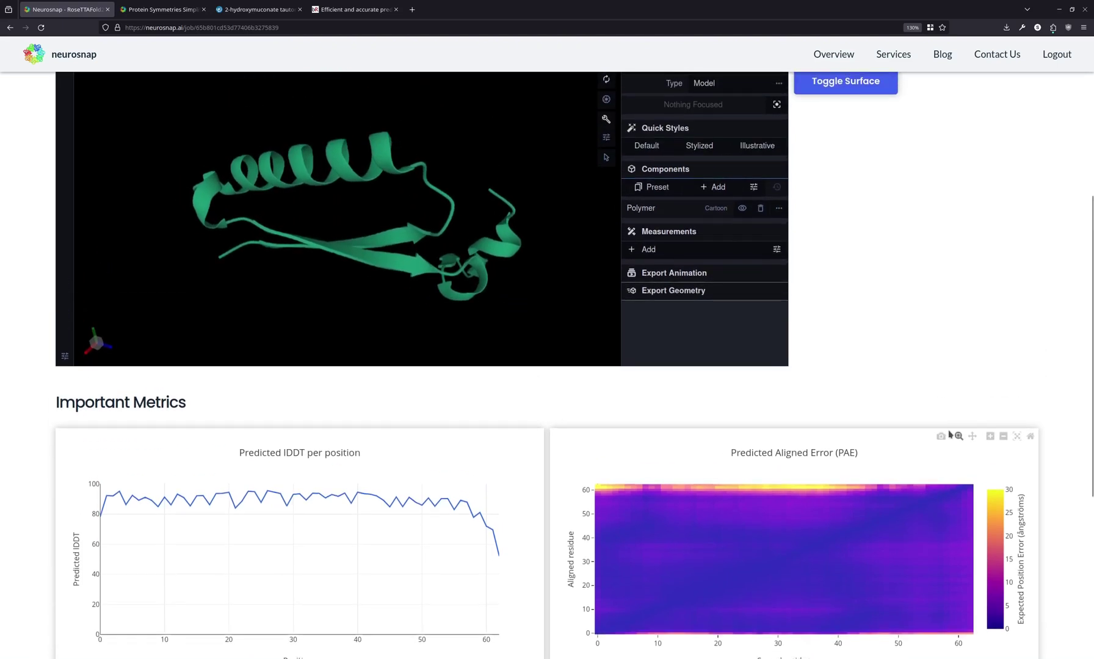
pyautogui.scroll(-2, 968, 455)
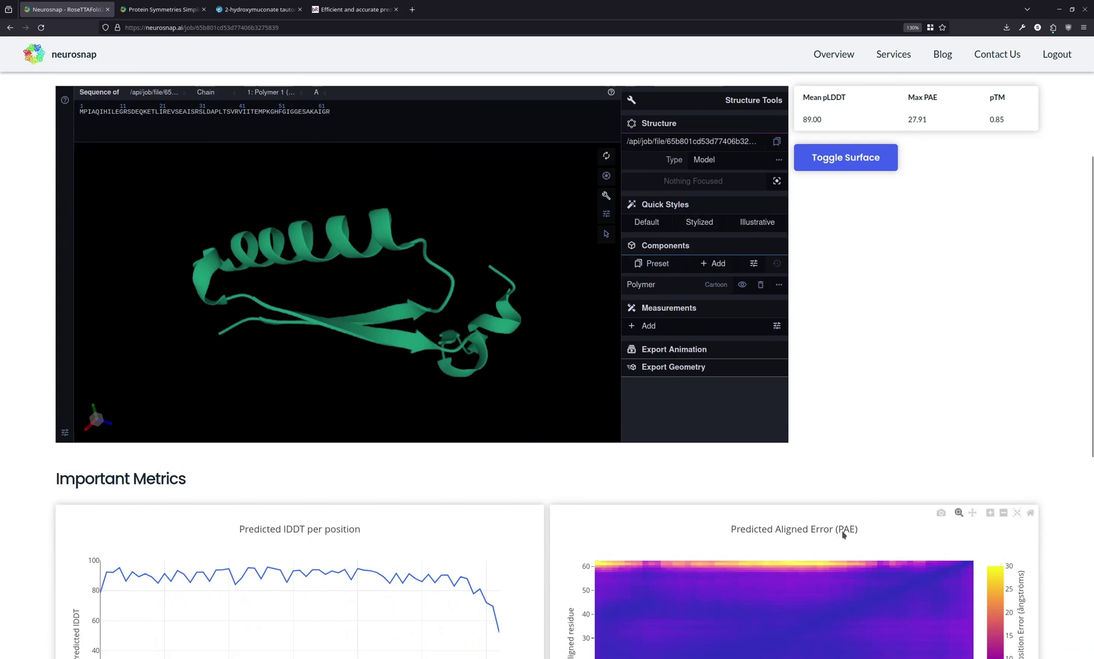
# Check the pTM score in the metrics table, then turn the predicted cartoon model to another view.
pyautogui.scroll(2, 880, 492)
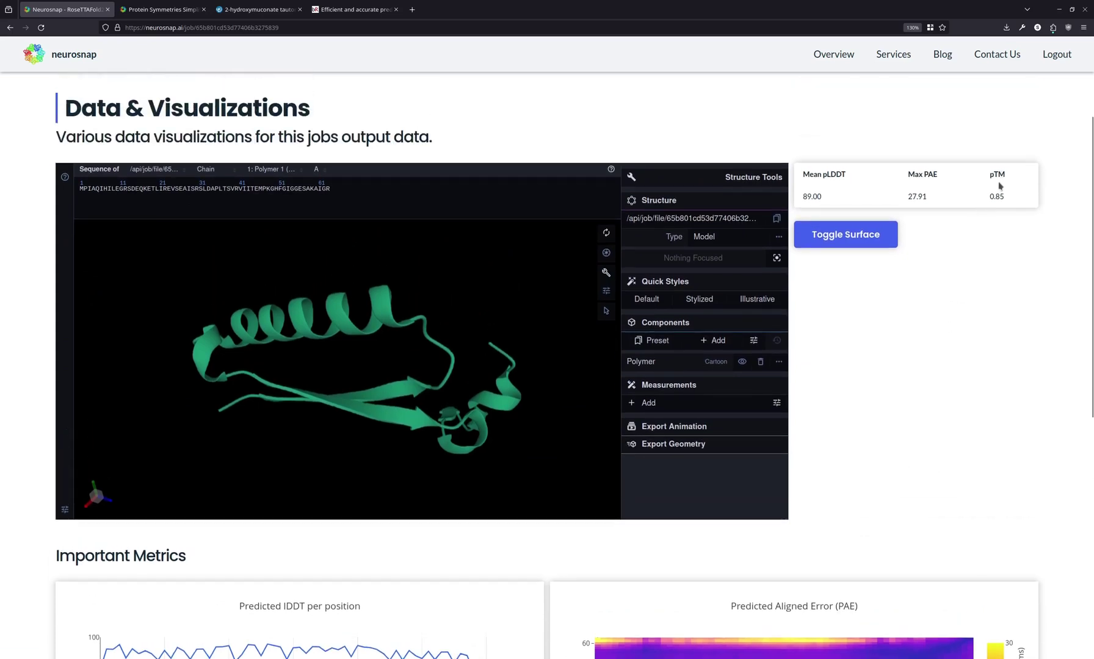
pyautogui.doubleClick(997, 175)
pyautogui.click(982, 247)
pyautogui.scroll(3, 938, 303)
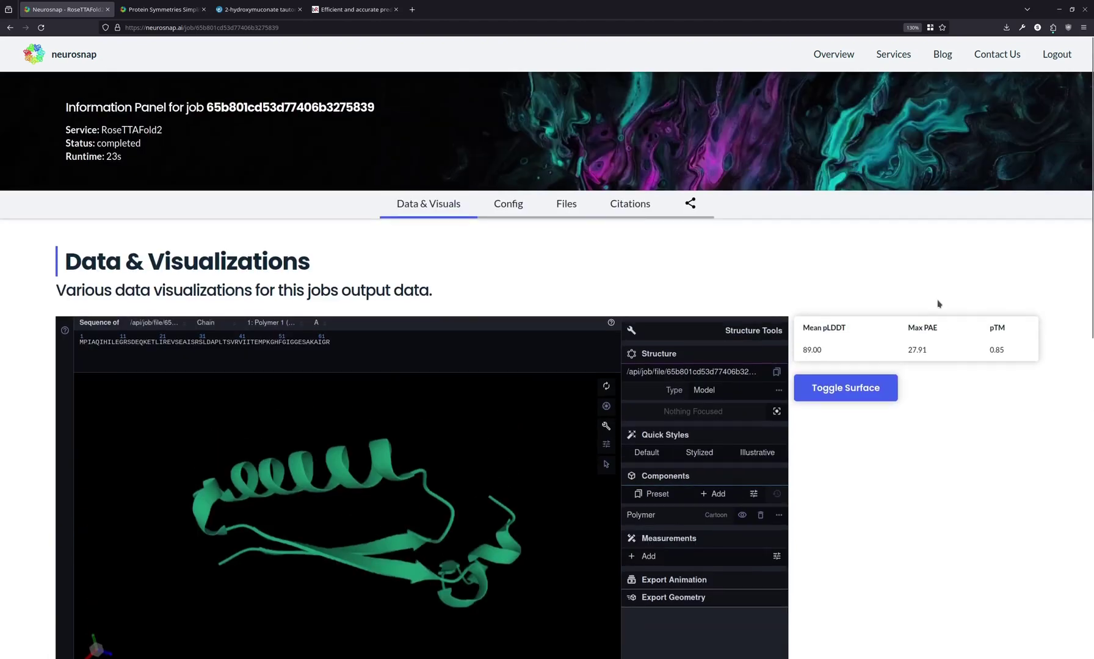
pyautogui.scroll(-2, 939, 303)
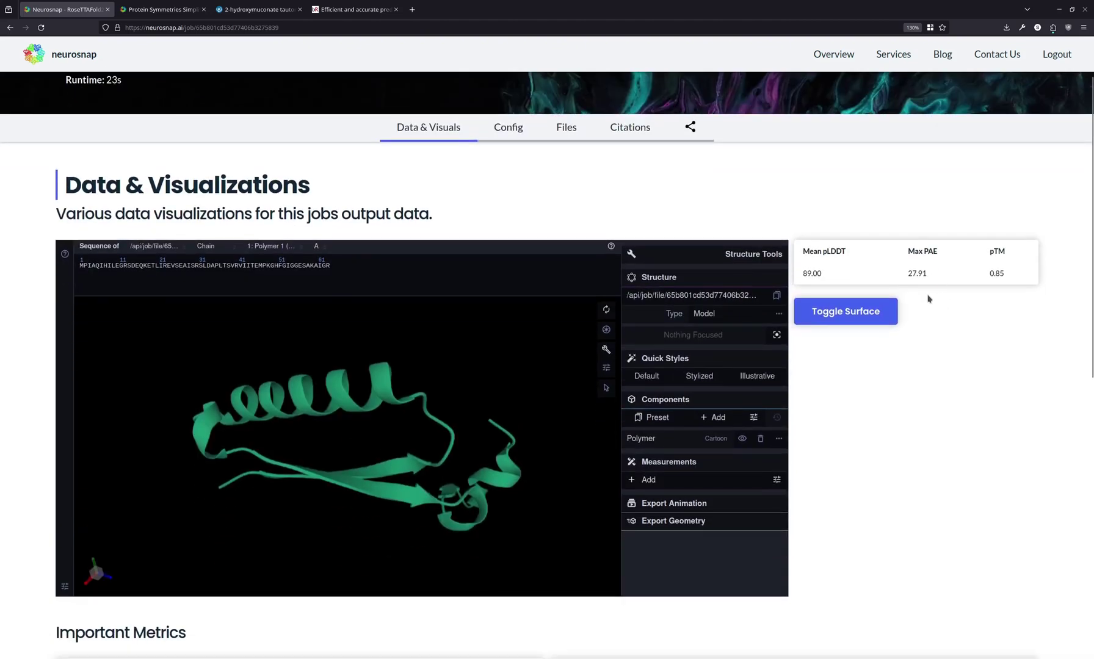
pyautogui.moveTo(360, 427); pyautogui.dragTo(328, 426)
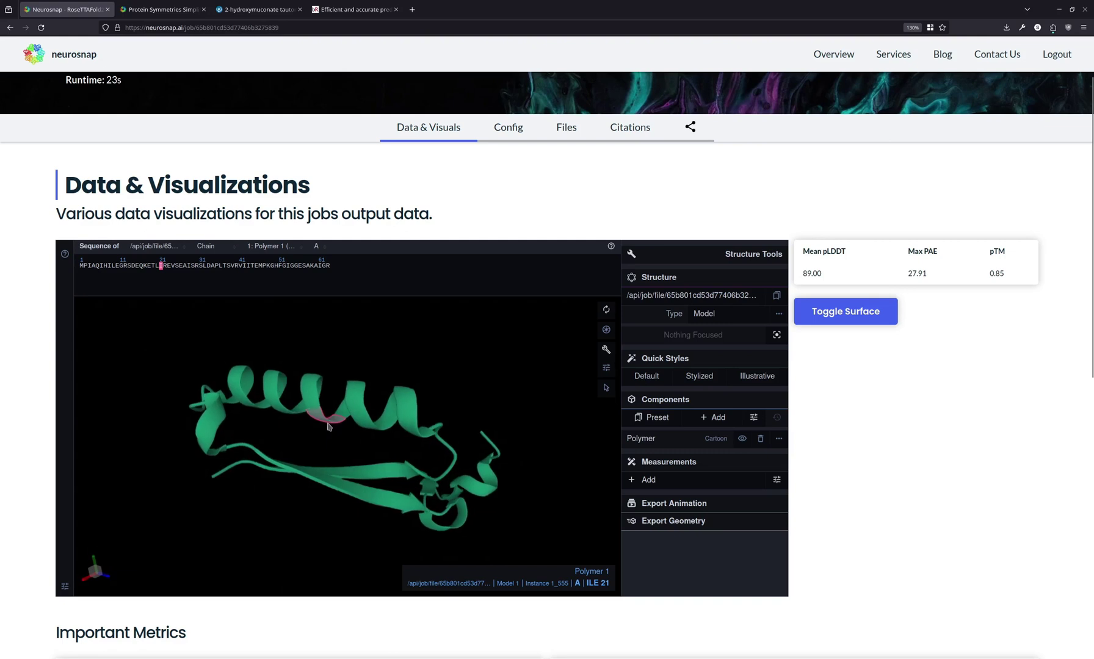
# Rotate UniProt's AlphaFold model AF-W9T5Y7-F1 to compare shapes, then return to Neurosnap results.
pyautogui.click(263, 10)
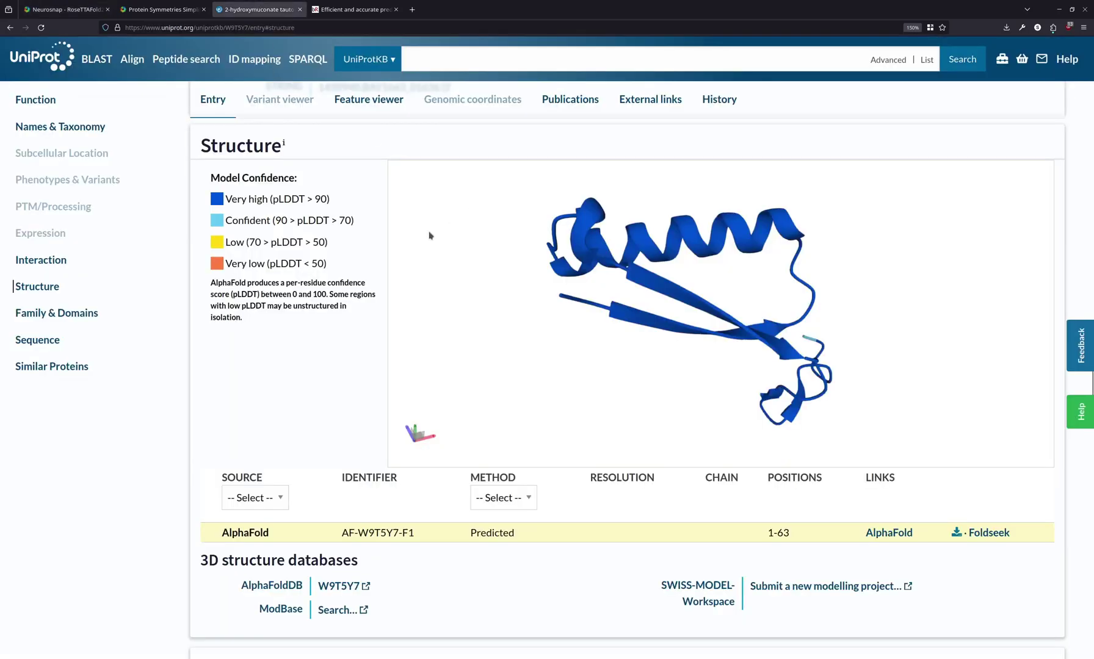
pyautogui.scroll(2, 354, 274)
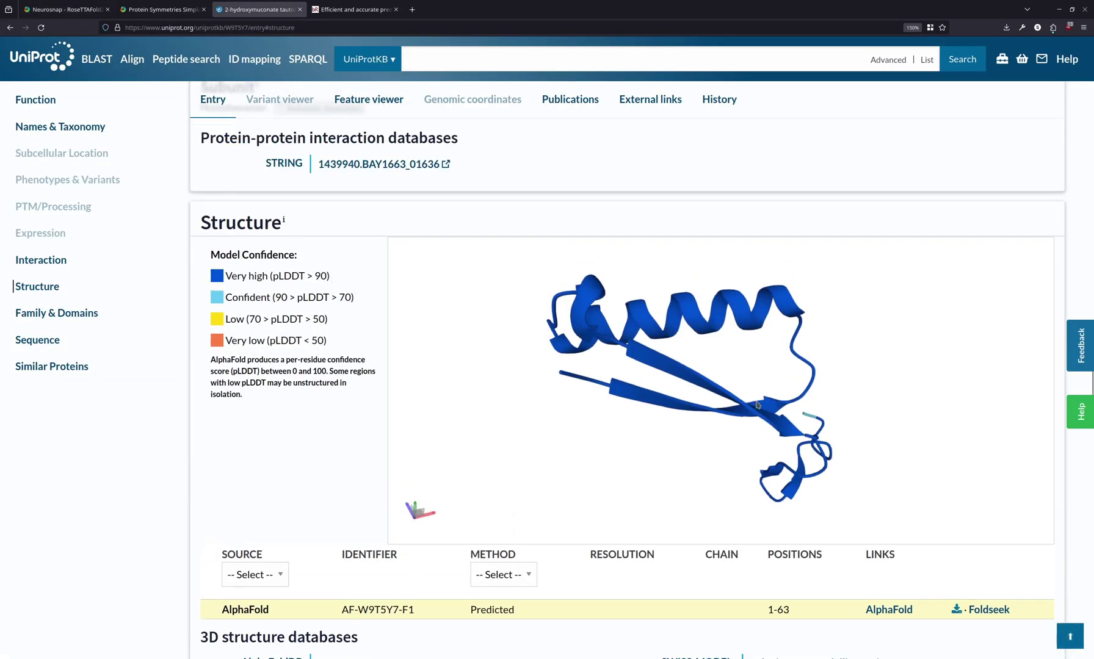
pyautogui.moveTo(742, 391); pyautogui.dragTo(787, 427)
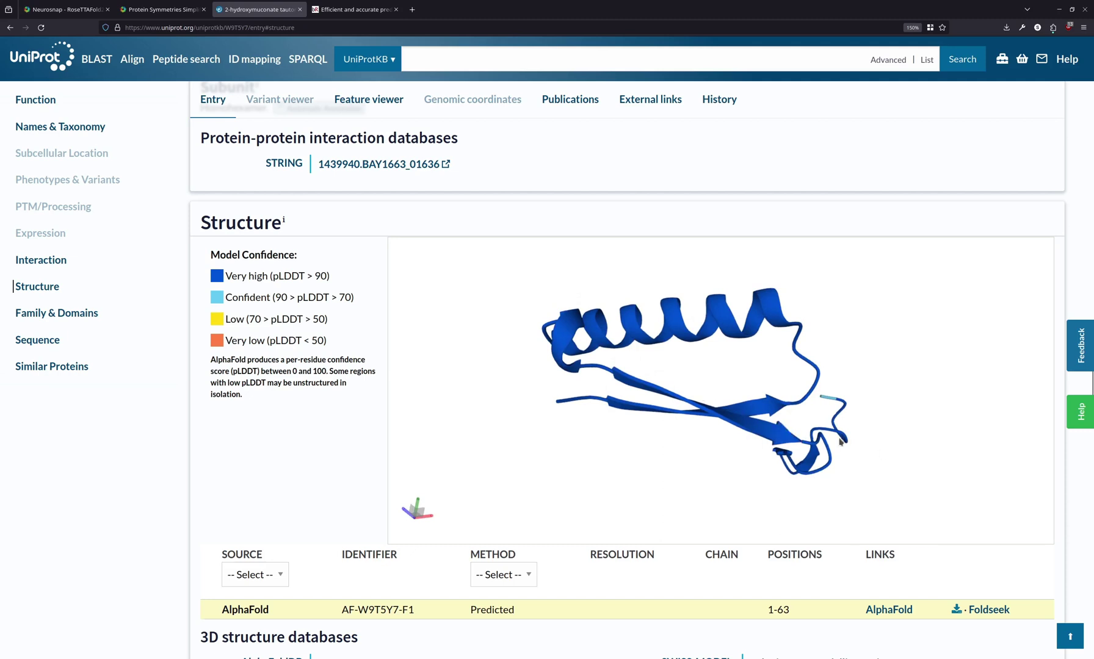
pyautogui.moveTo(742, 384); pyautogui.dragTo(702, 436)
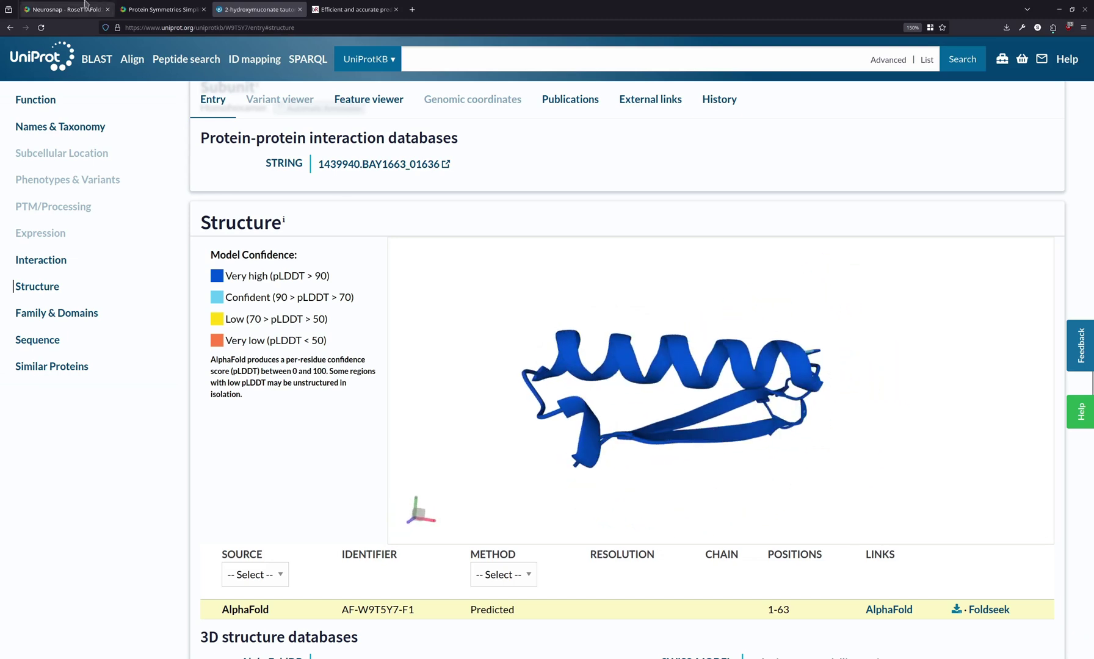
pyautogui.click(64, 9)
pyautogui.scroll(2, 31, 262)
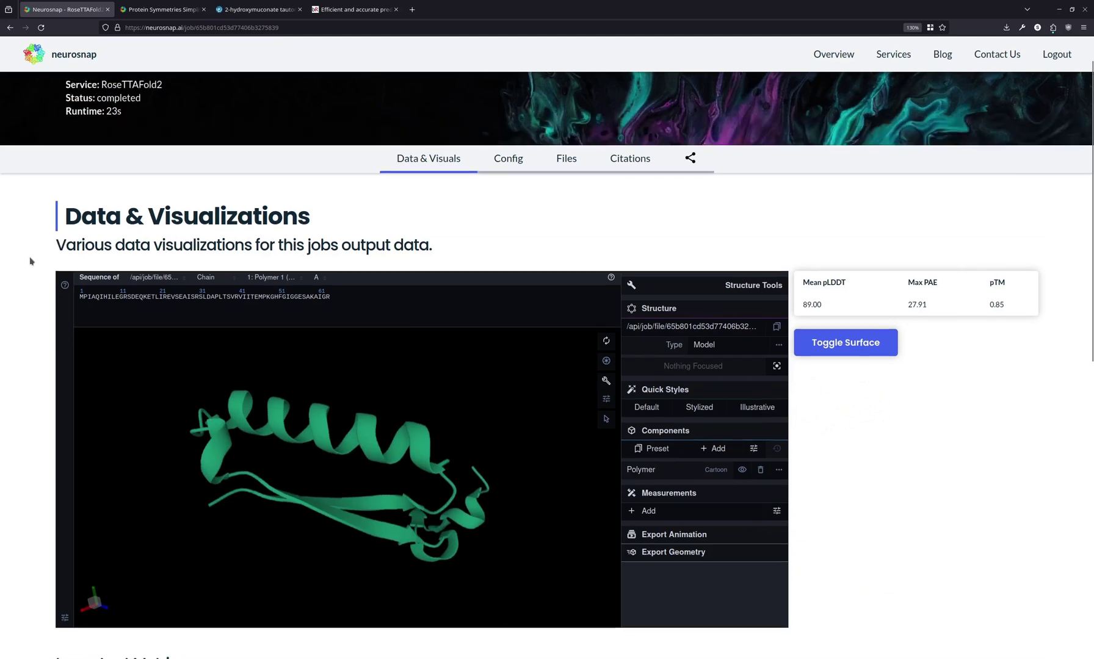
pyautogui.scroll(1, 30, 261)
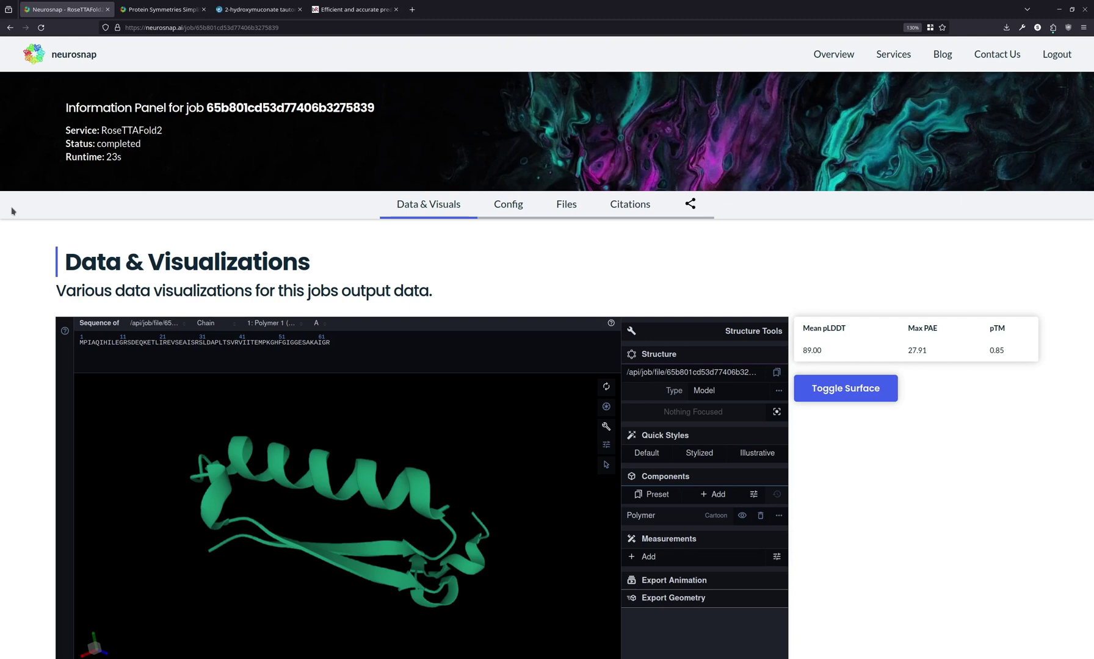
# Open the neurosnap.ai homepage in a new tab from the Neurosnap logo.
pyautogui.click(81, 56)
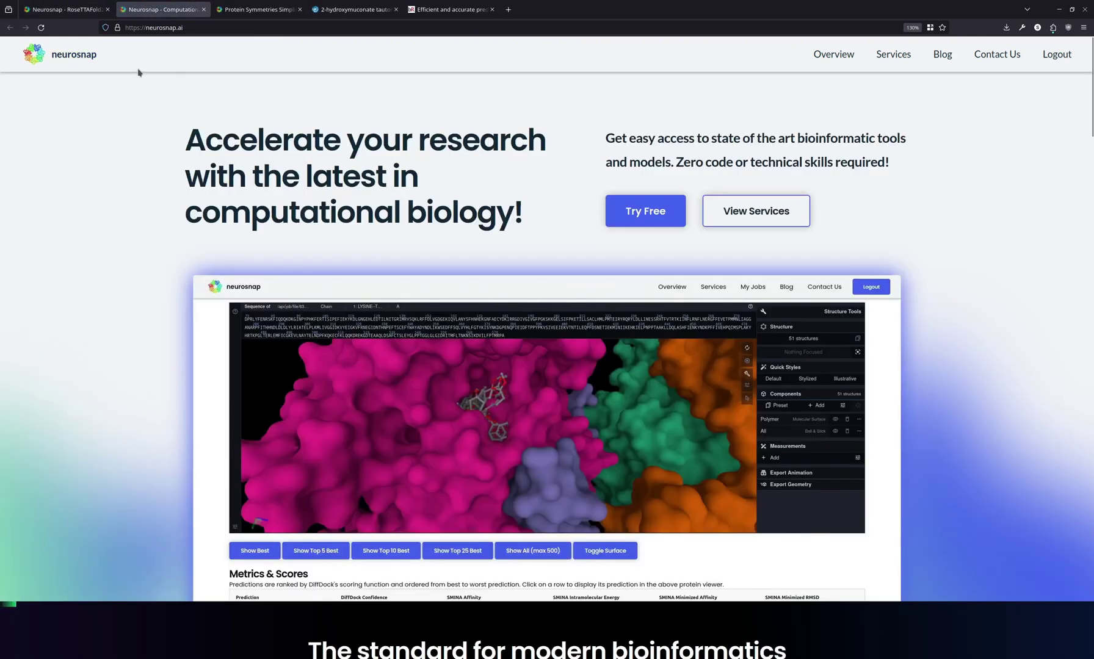